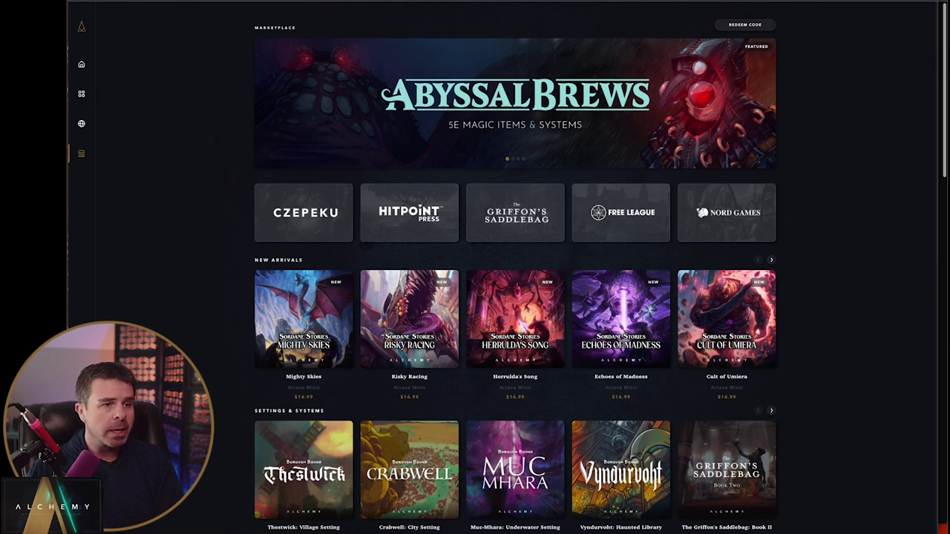
Step: Open the Part 2: Phandalin article in the Lost Mine of Phandelver universe and go to its Stonehill Inn section
{"action": "left_click", "coordinate": [82, 125]}
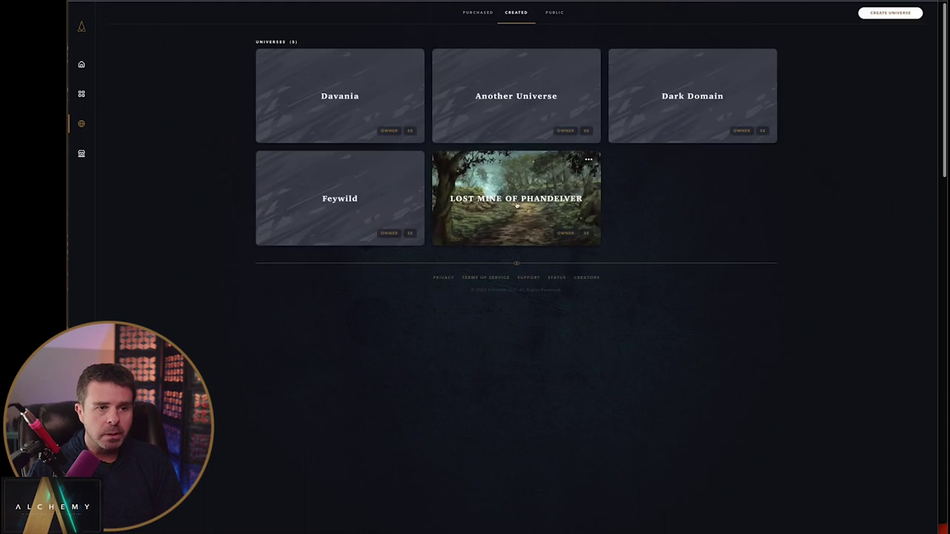
{"action": "left_click", "coordinate": [514, 188]}
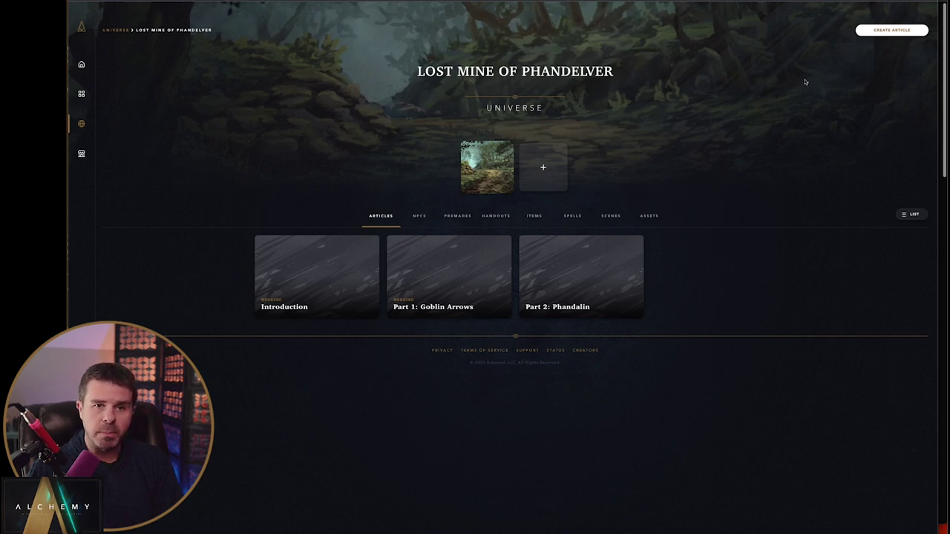
{"action": "left_click", "coordinate": [570, 282]}
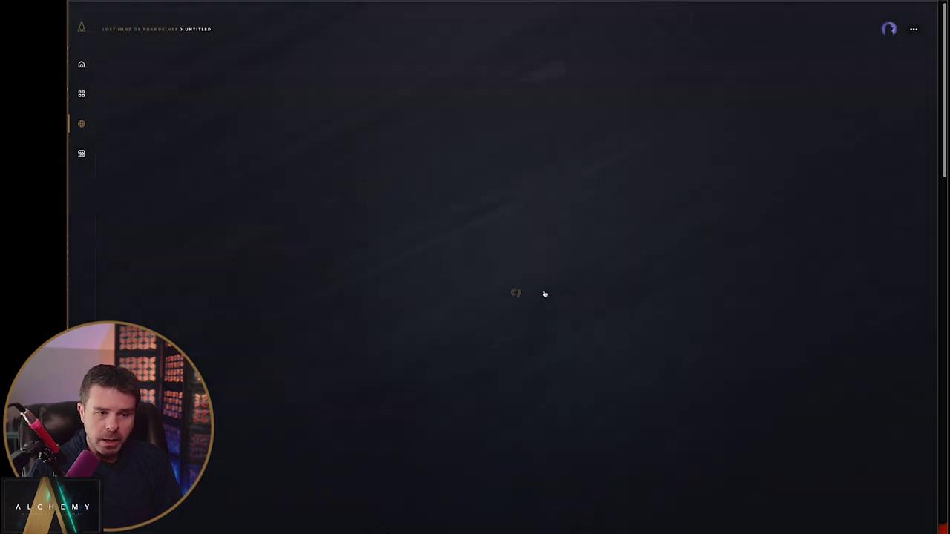
{"action": "scroll", "coordinate": [437, 269], "scroll_direction": "down", "scroll_amount": 1}
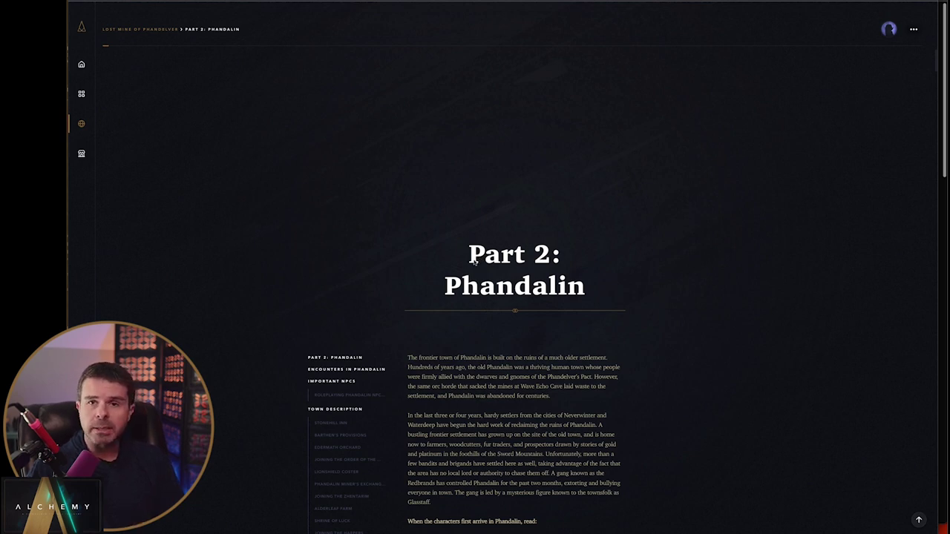
{"action": "scroll", "coordinate": [474, 260], "scroll_direction": "down", "scroll_amount": 3}
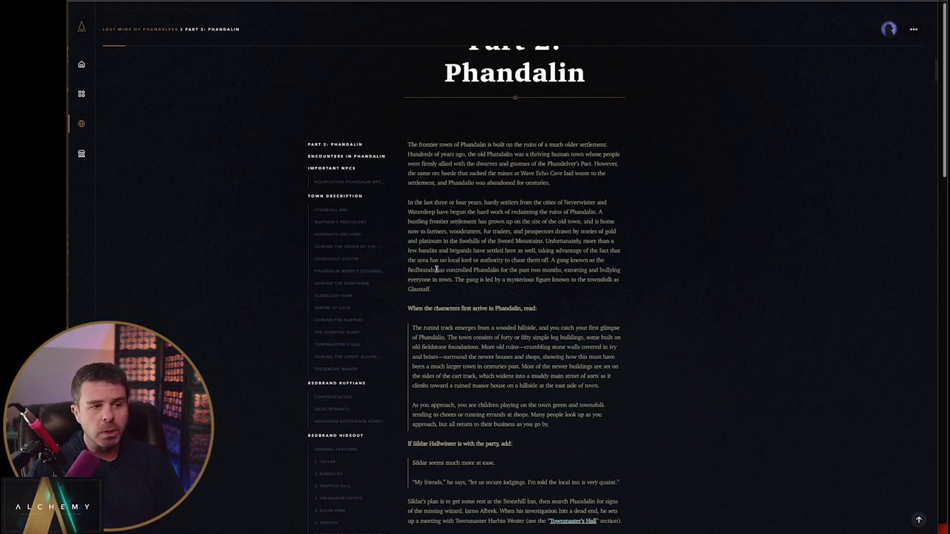
{"action": "left_click", "coordinate": [327, 210]}
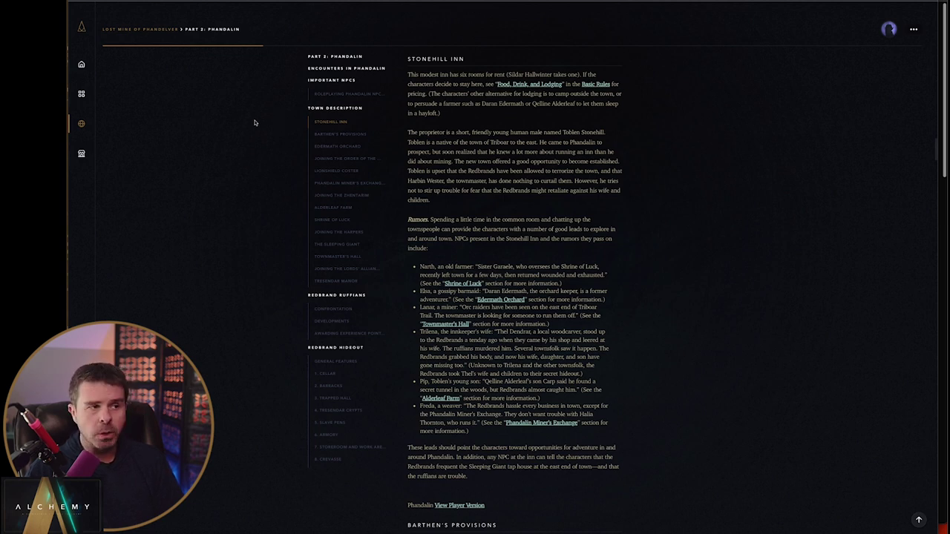
Step: Return to the Lost Mine of Phandelver universe, view its scenes, and select the Cragmaw Hideout scene in the game
{"action": "left_click", "coordinate": [149, 30]}
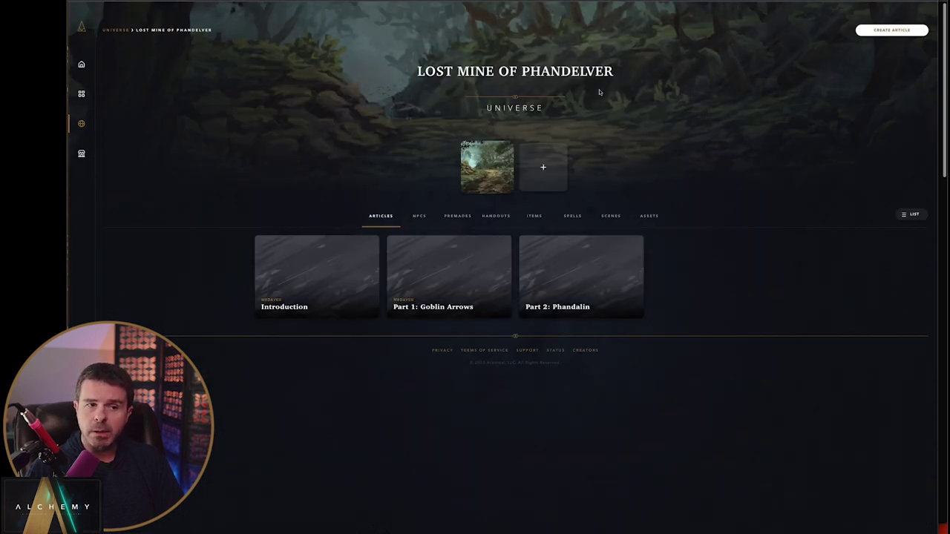
{"action": "left_click", "coordinate": [616, 217]}
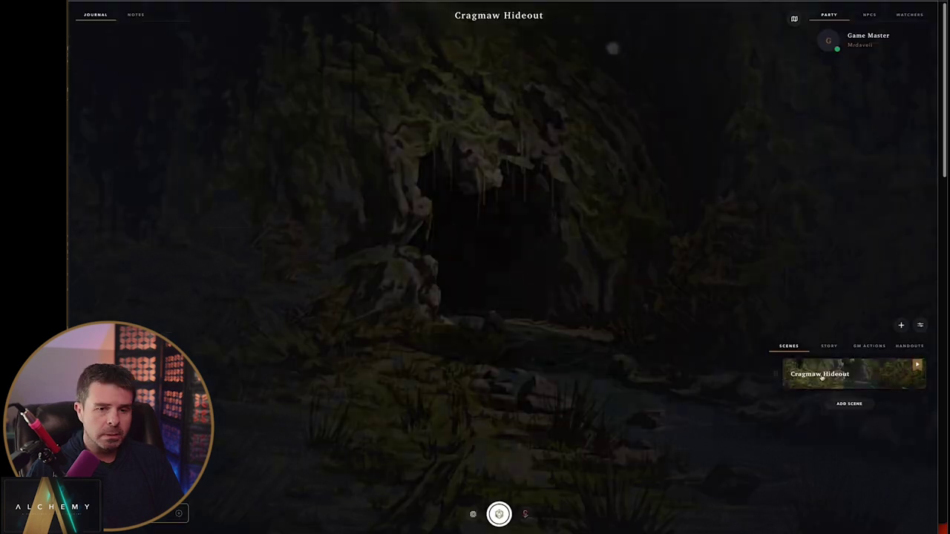
{"action": "left_click", "coordinate": [821, 377]}
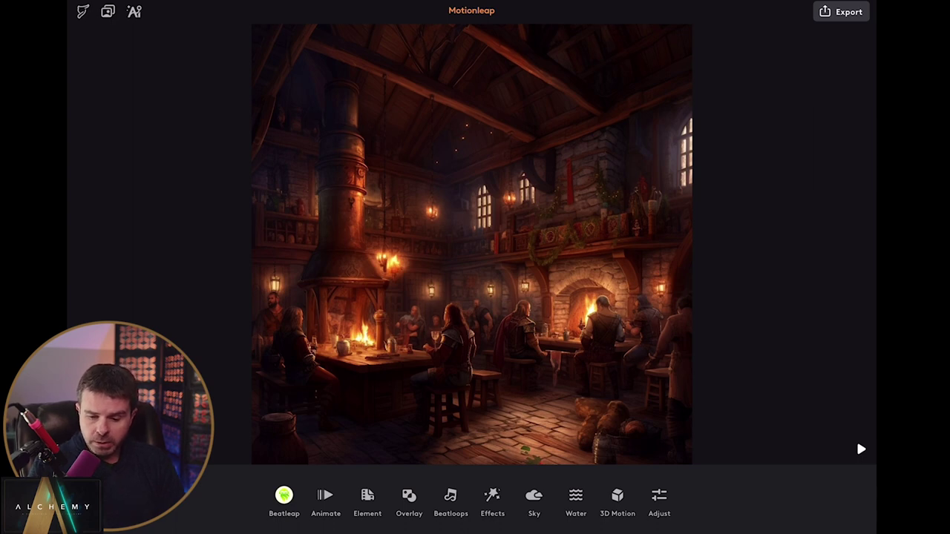
Step: Switch to Motionleap, add a fire element shrunk to fit the flames under the copper chimney, and open its Harmonize setting
{"action": "left_click", "coordinate": [368, 503]}
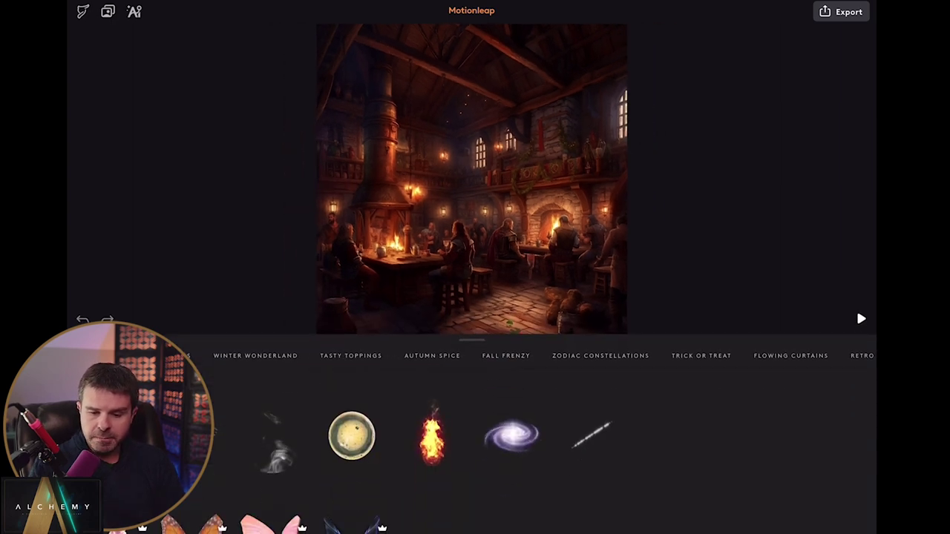
{"action": "left_click", "coordinate": [432, 436]}
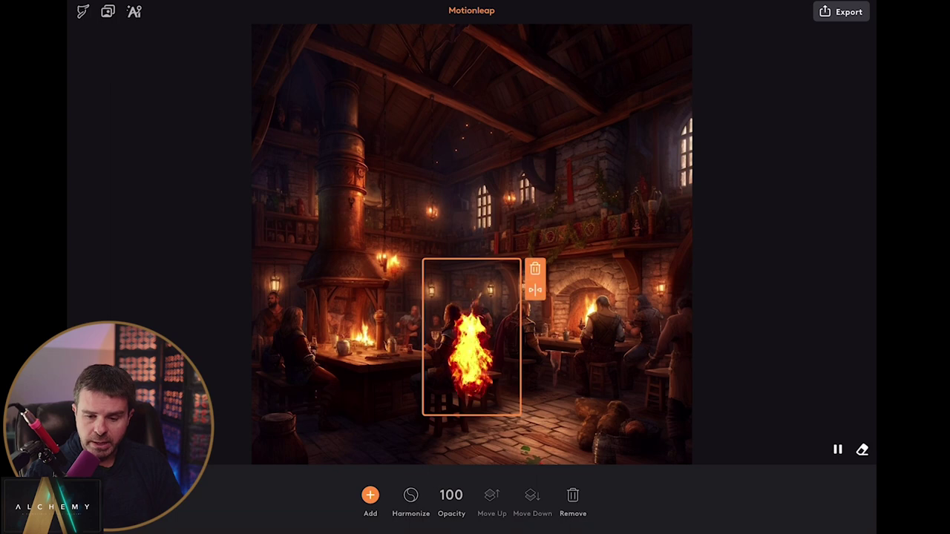
{"action": "scroll", "coordinate": [471, 337], "scroll_direction": "down", "scroll_amount": 3}
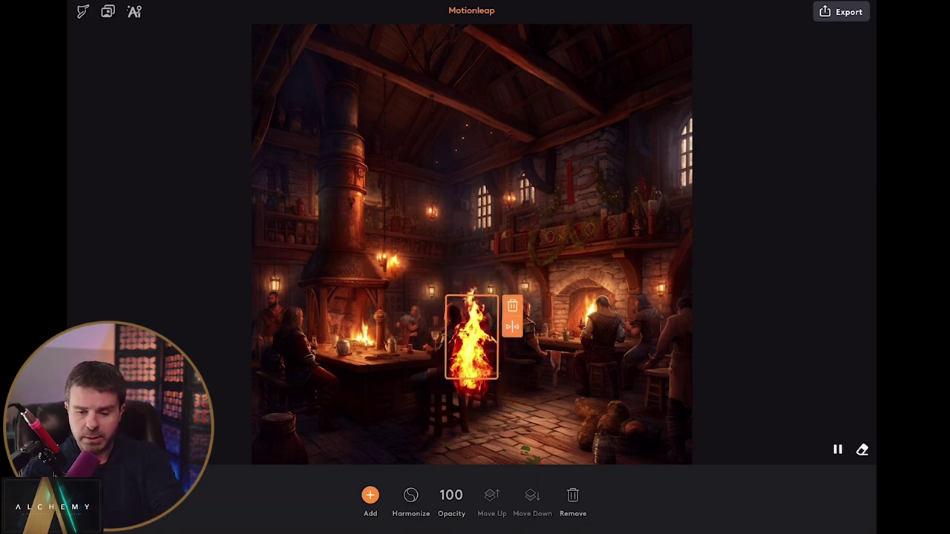
{"action": "left_click_drag", "start_coordinate": [471, 337], "coordinate": [361, 320]}
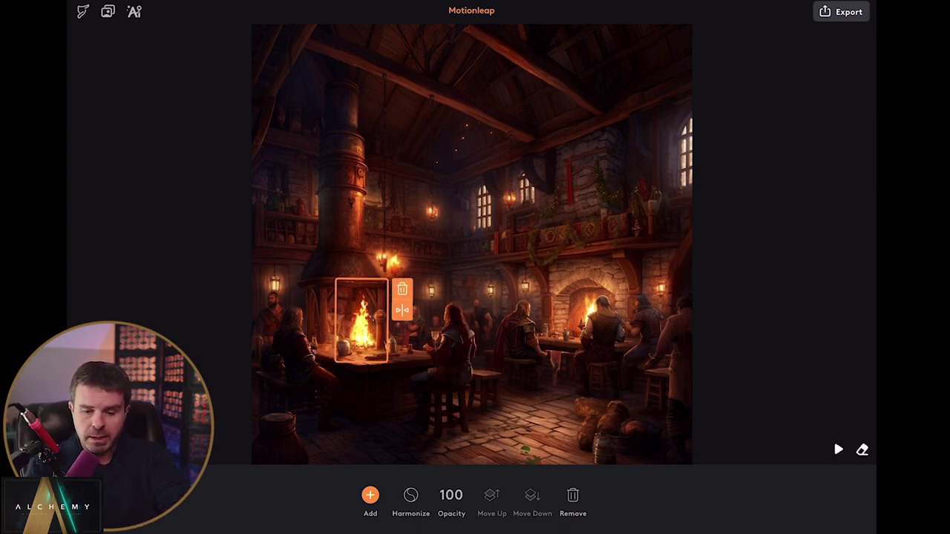
{"action": "mouse_move", "coordinate": [387, 362]}
{"action": "left_mouse_down"}
{"action": "mouse_move", "coordinate": [394, 373]}
{"action": "mouse_move", "coordinate": [386, 361]}
{"action": "left_mouse_up"}
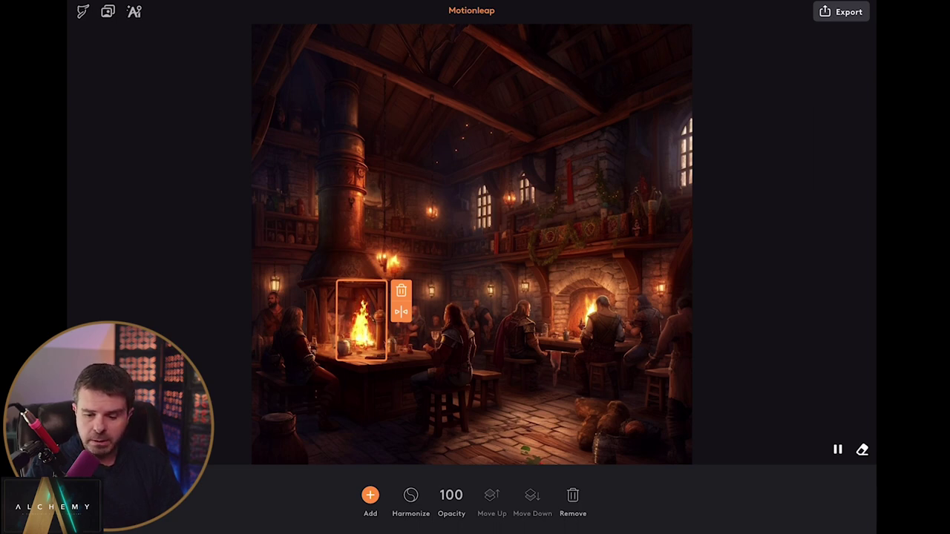
{"action": "left_click", "coordinate": [410, 501]}
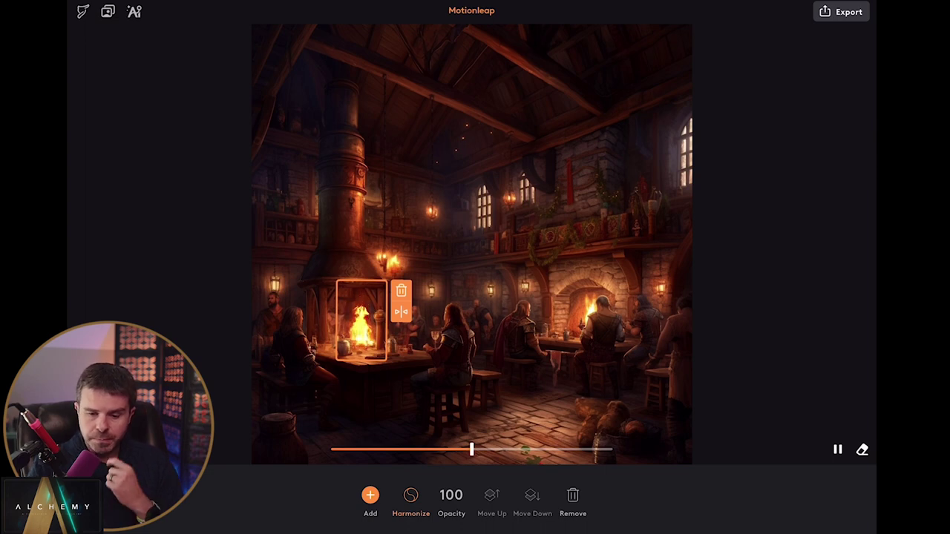
Step: Add a second fire element, shrink it, and place it over the flames in the arched stone fireplace
{"action": "left_click", "coordinate": [369, 501]}
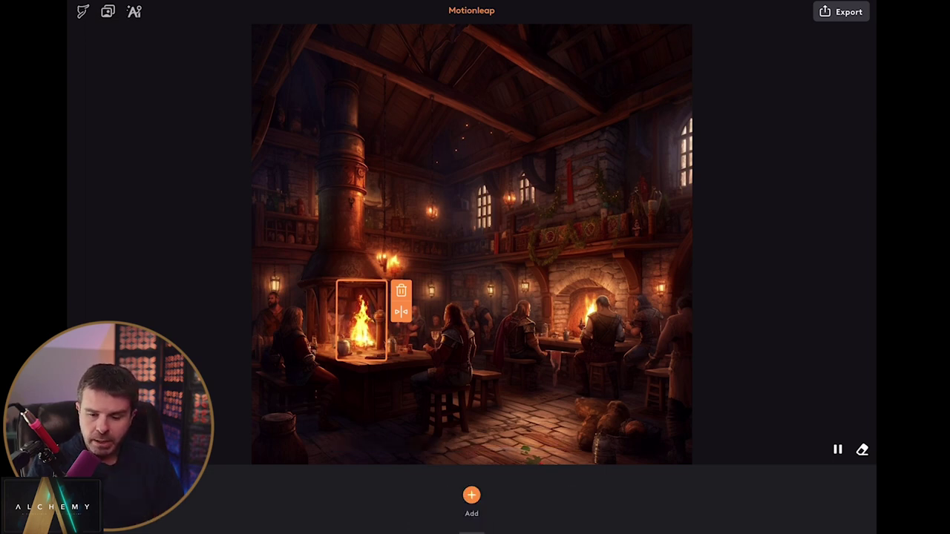
{"action": "left_click", "coordinate": [431, 438]}
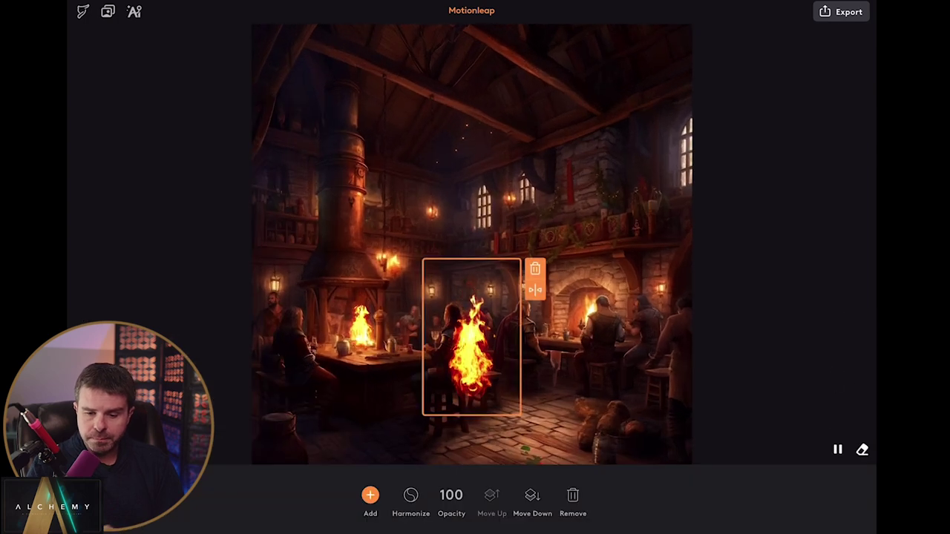
{"action": "scroll", "coordinate": [471, 337], "scroll_direction": "down", "scroll_amount": 1}
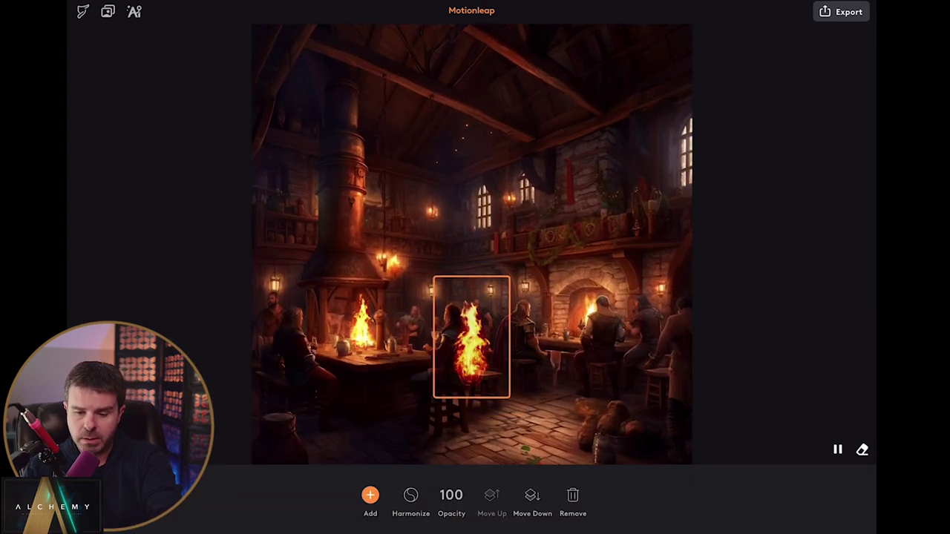
{"action": "left_click_drag", "start_coordinate": [471, 338], "coordinate": [588, 304]}
{"action": "left_click_drag", "start_coordinate": [628, 367], "coordinate": [615, 348]}
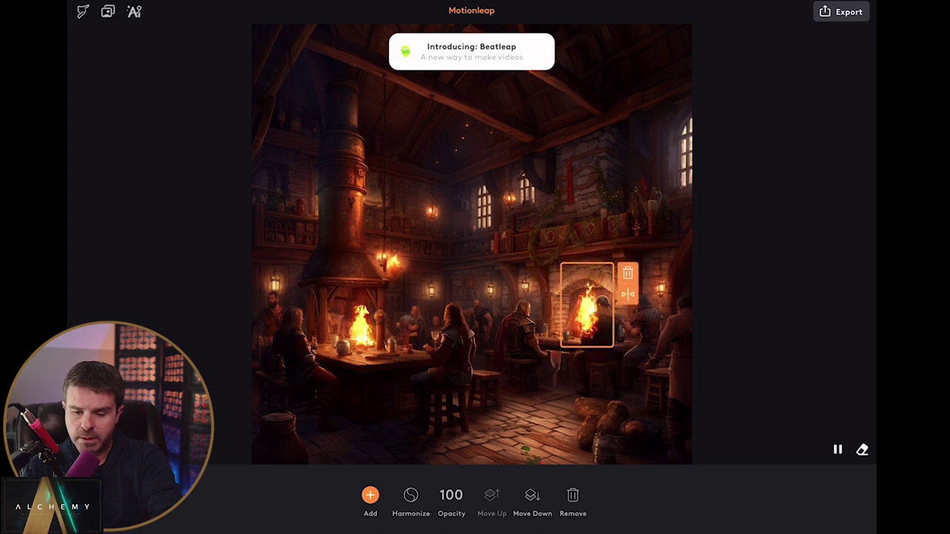
{"action": "left_click_drag", "start_coordinate": [586, 313], "coordinate": [590, 312]}
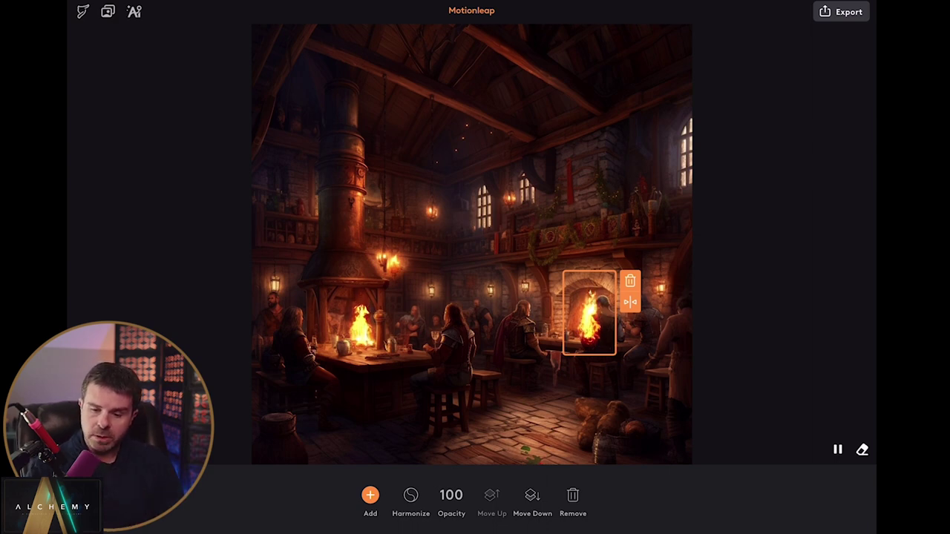
Step: Erase the parts of the second fire that overlap the seated man in front of the stone fireplace
{"action": "left_click", "coordinate": [861, 448]}
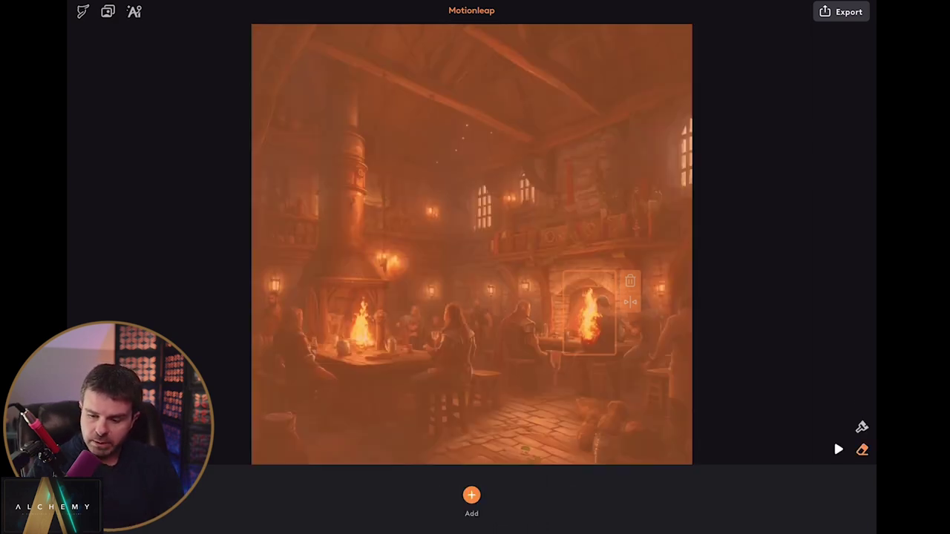
{"action": "scroll", "coordinate": [589, 326], "scroll_direction": "up", "scroll_amount": 5}
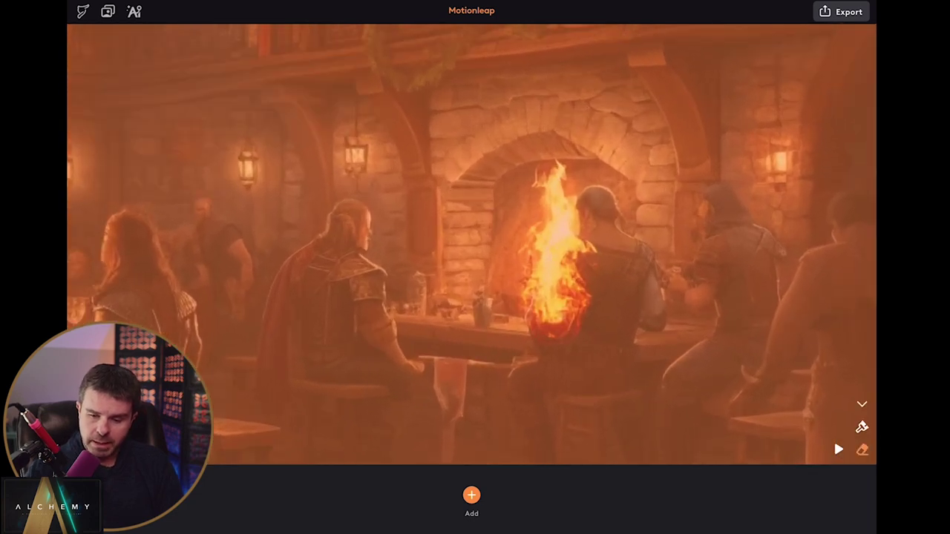
{"action": "mouse_move", "coordinate": [579, 289]}
{"action": "left_mouse_down"}
{"action": "mouse_move", "coordinate": [590, 248]}
{"action": "mouse_move", "coordinate": [572, 326]}
{"action": "mouse_move", "coordinate": [557, 333]}
{"action": "left_mouse_up"}
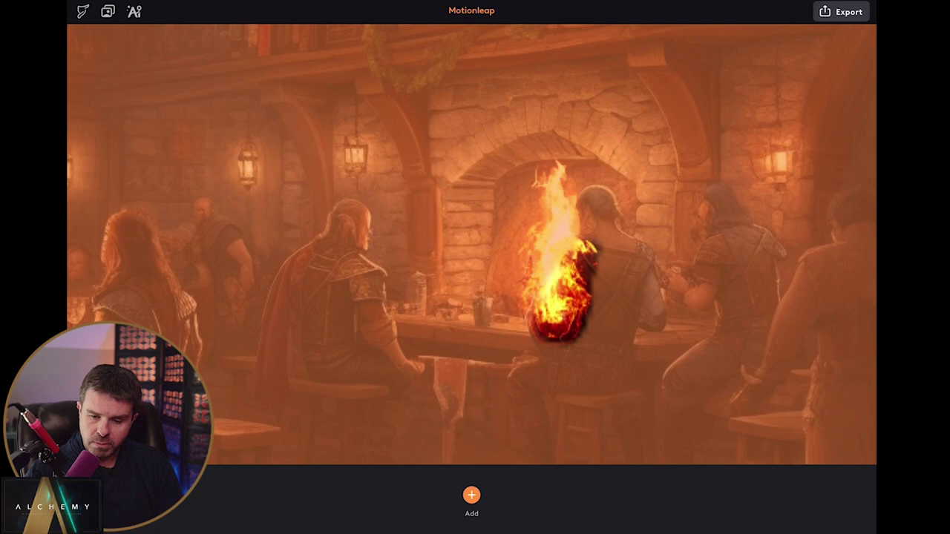
{"action": "mouse_move", "coordinate": [595, 245]}
{"action": "left_mouse_down"}
{"action": "mouse_move", "coordinate": [586, 204]}
{"action": "mouse_move", "coordinate": [604, 257]}
{"action": "mouse_move", "coordinate": [565, 338]}
{"action": "left_mouse_up"}
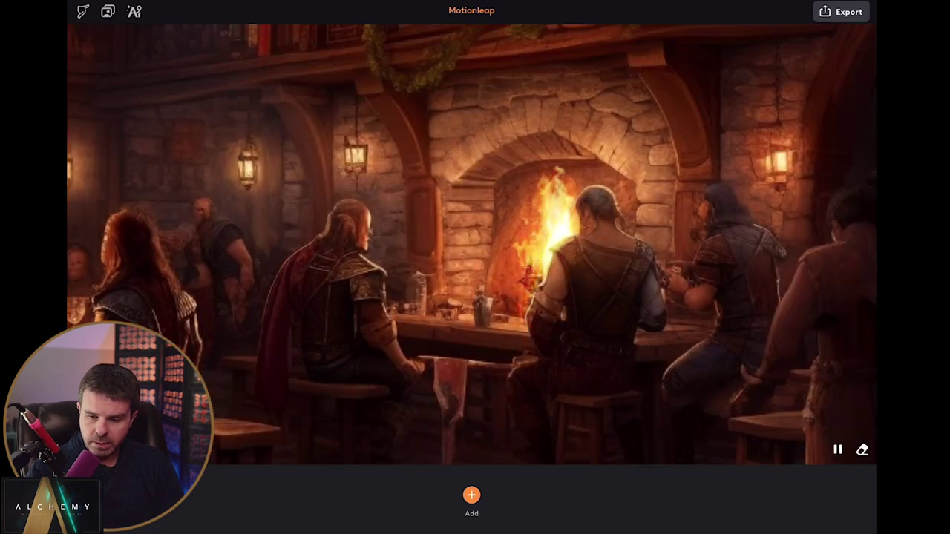
{"action": "left_click", "coordinate": [862, 450]}
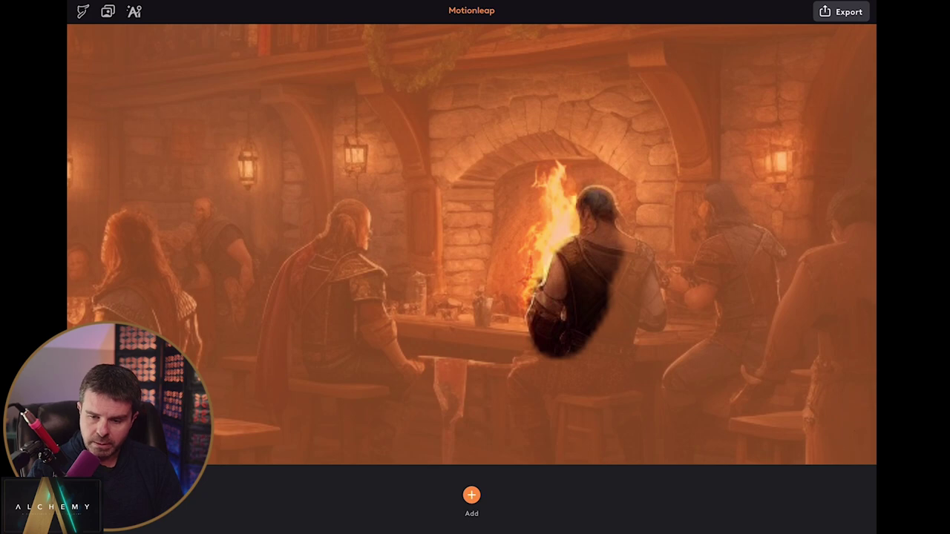
{"action": "left_click_drag", "start_coordinate": [563, 241], "coordinate": [536, 293]}
{"action": "left_click", "coordinate": [837, 449]}
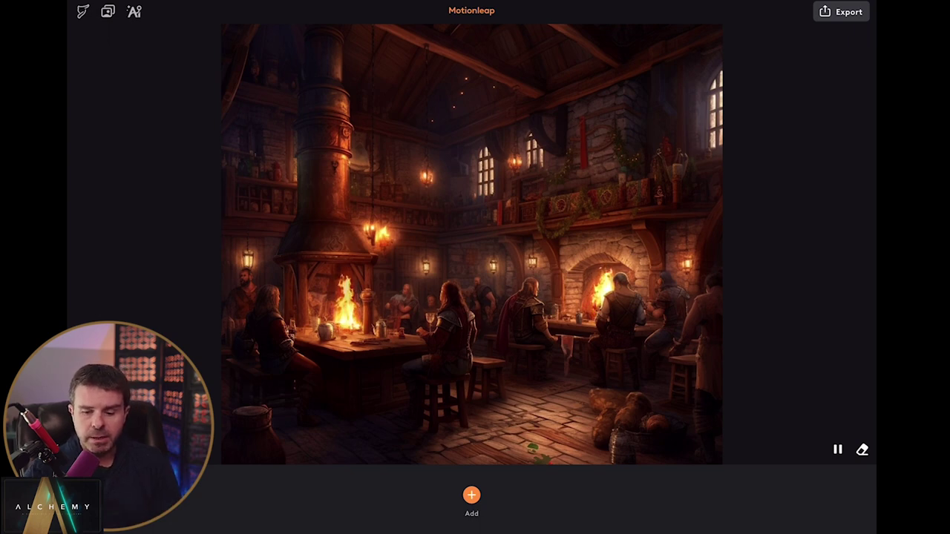
{"action": "left_click", "coordinate": [606, 291]}
{"action": "key", "text": "Escape"}
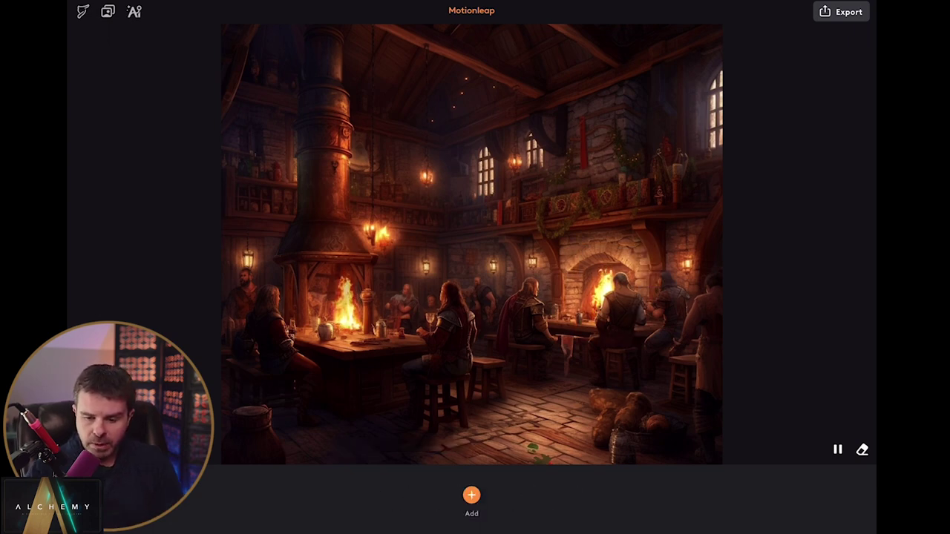
Step: Add the round white Flashes element, shrink it over the upper lantern beside the chimney, and set its opacity to 35
{"action": "left_click", "coordinate": [471, 495]}
{"action": "scroll", "coordinate": [519, 438], "scroll_direction": "down", "scroll_amount": 6}
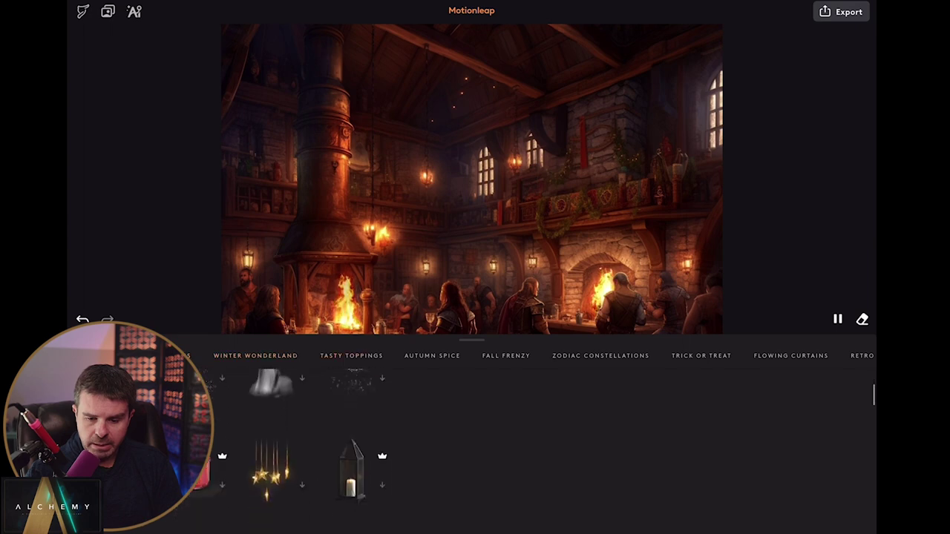
{"action": "scroll", "coordinate": [519, 431], "scroll_direction": "down", "scroll_amount": 10}
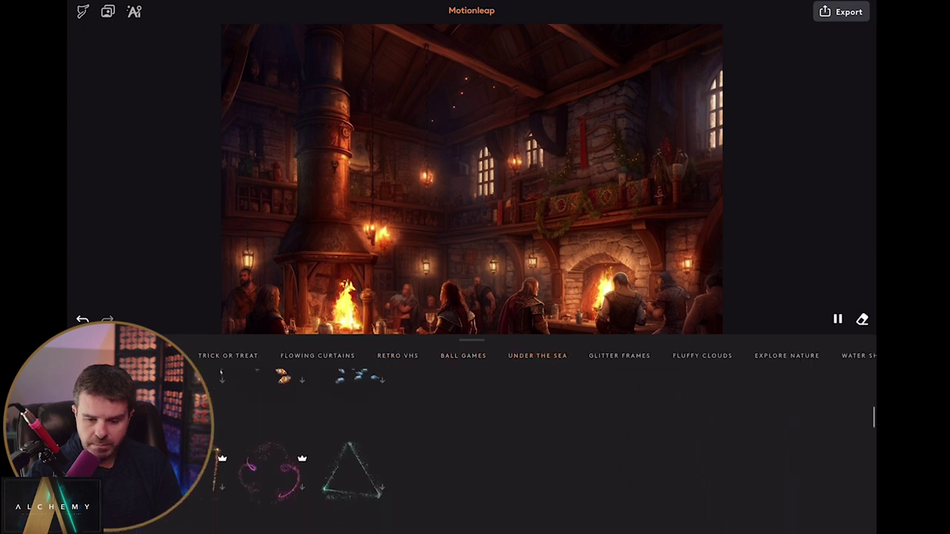
{"action": "scroll", "coordinate": [520, 430], "scroll_direction": "down", "scroll_amount": 6}
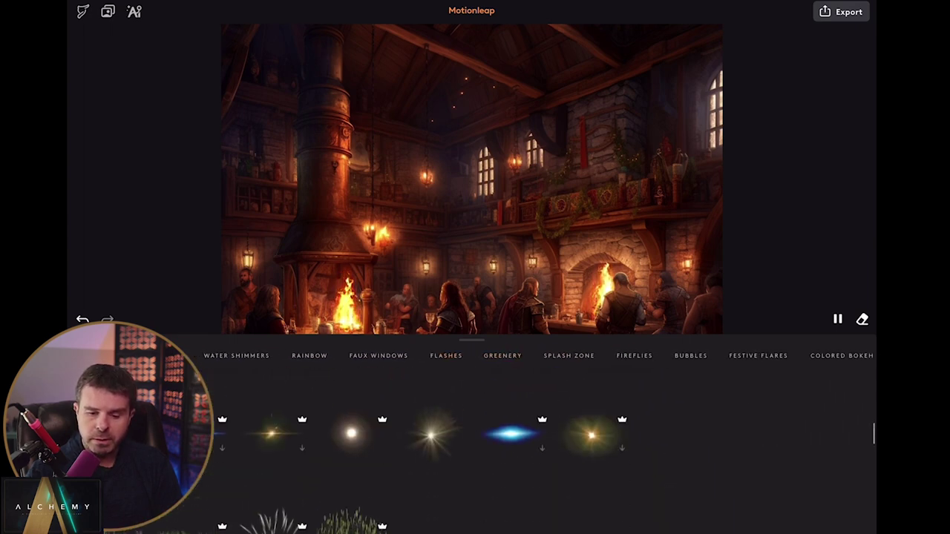
{"action": "left_click", "coordinate": [351, 453]}
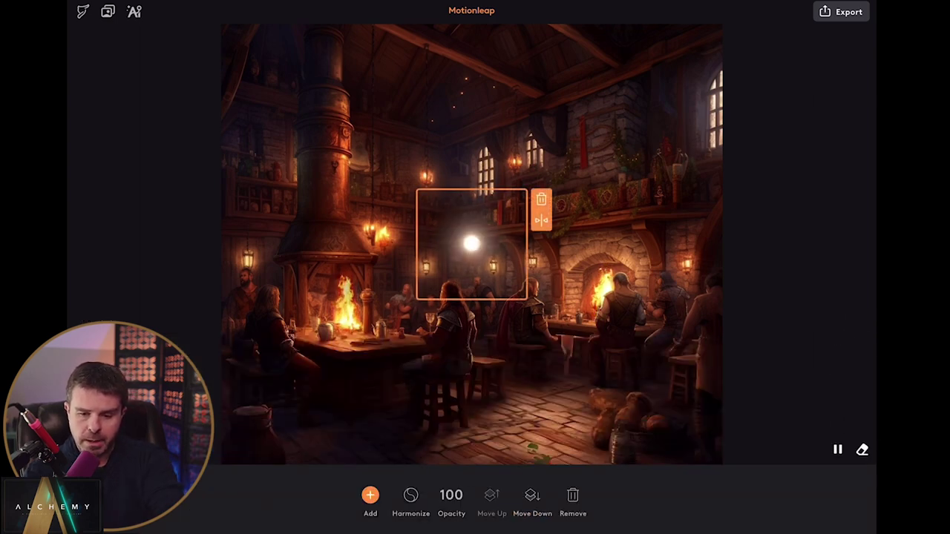
{"action": "scroll", "coordinate": [471, 244], "scroll_direction": "down", "scroll_amount": 3}
{"action": "left_click_drag", "start_coordinate": [471, 243], "coordinate": [426, 177]}
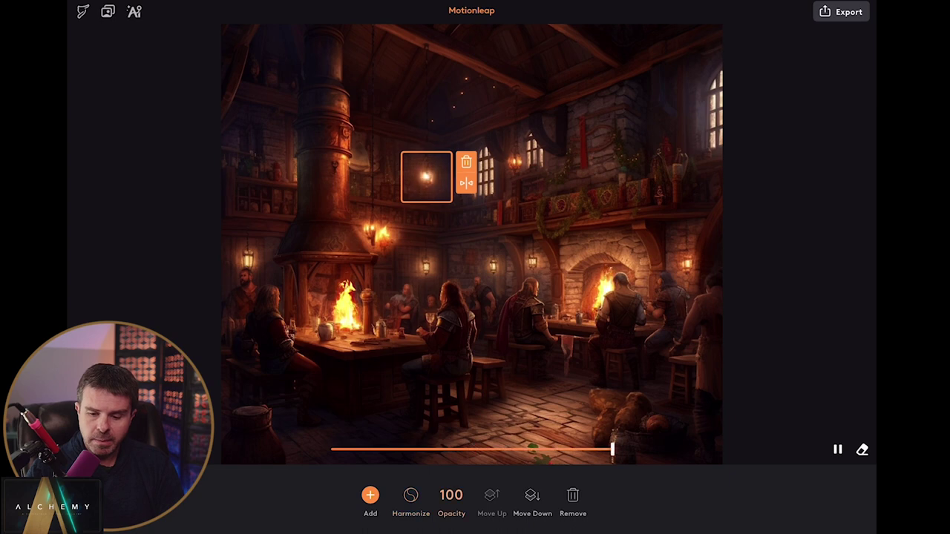
{"action": "left_click_drag", "start_coordinate": [613, 449], "coordinate": [429, 449]}
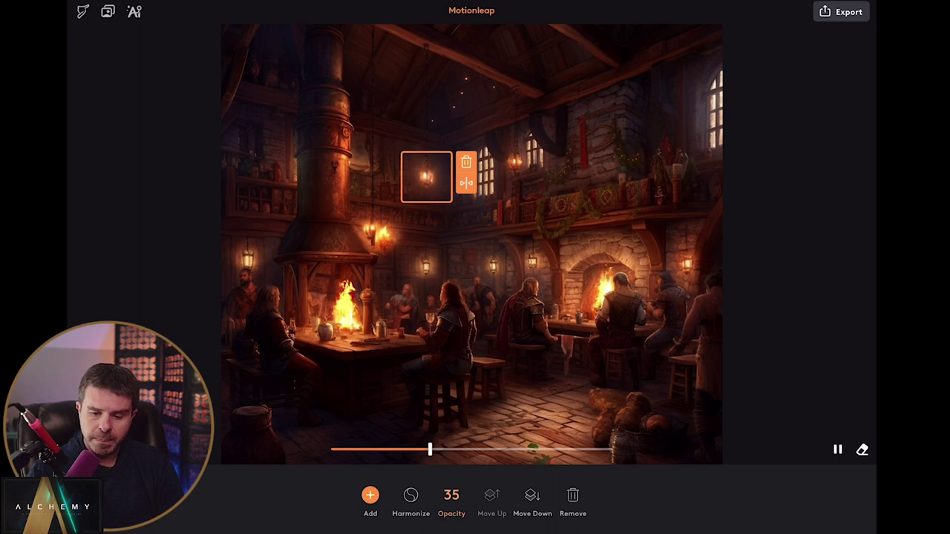
Step: Add a second round white Flashes element, shrink it over the upper lantern between the arched windows, and lower its opacity
{"action": "left_click", "coordinate": [370, 495]}
{"action": "left_click", "coordinate": [349, 498]}
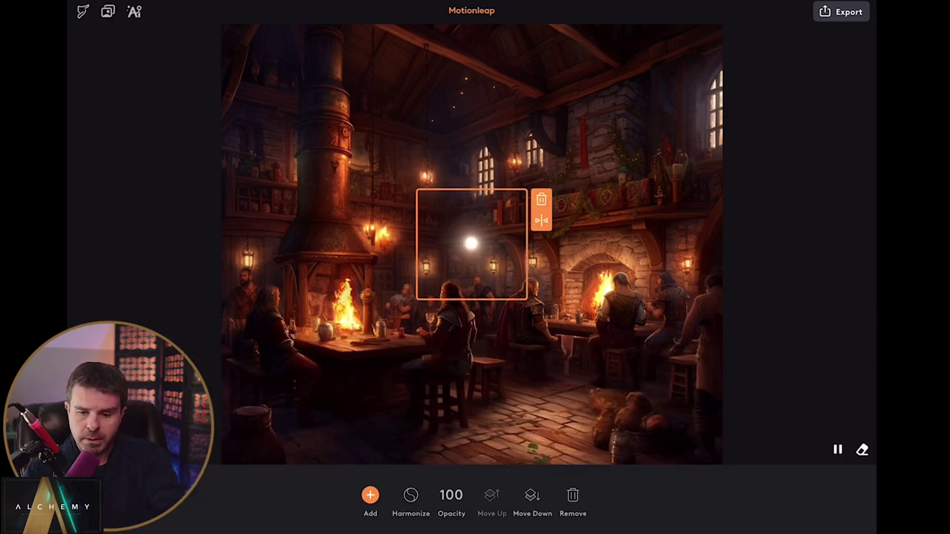
{"action": "left_click_drag", "start_coordinate": [472, 244], "coordinate": [515, 164]}
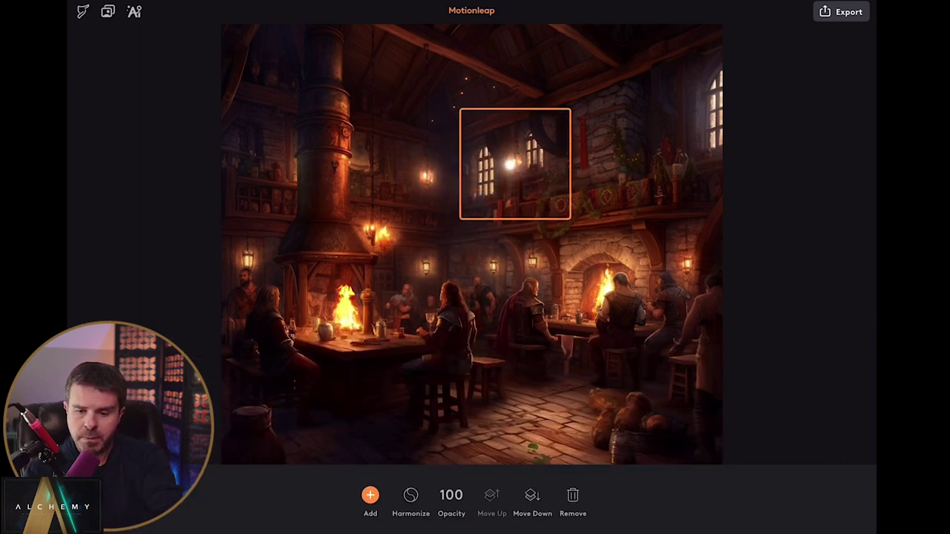
{"action": "left_click_drag", "start_coordinate": [570, 219], "coordinate": [541, 192]}
{"action": "left_click", "coordinate": [410, 502]}
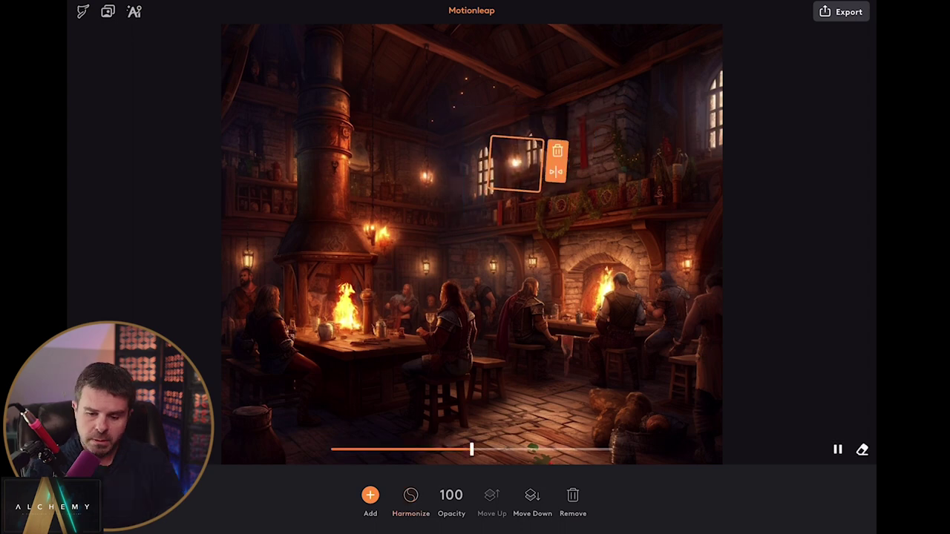
{"action": "left_click_drag", "start_coordinate": [612, 449], "coordinate": [409, 449]}
{"action": "key", "text": "Escape"}
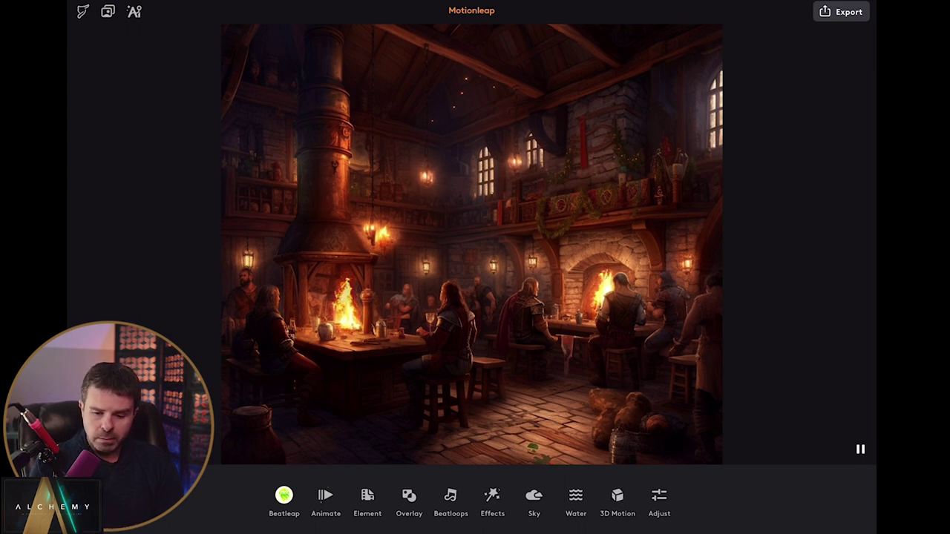
Step: Add the Shimmer overlay SM02 at reduced strength, and adjust the image to brightness -16, contrast 11 and temperature -29
{"action": "left_click", "coordinate": [409, 502]}
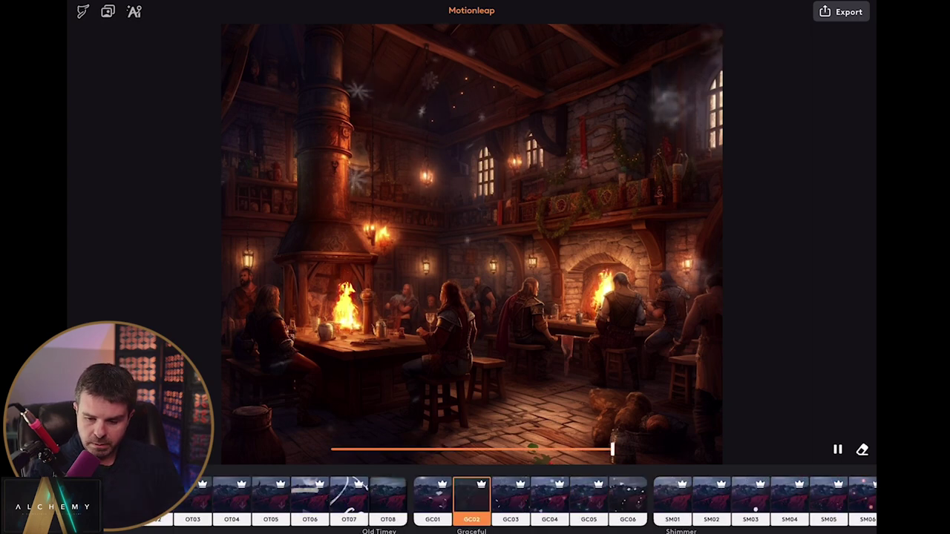
{"action": "left_click", "coordinate": [710, 502]}
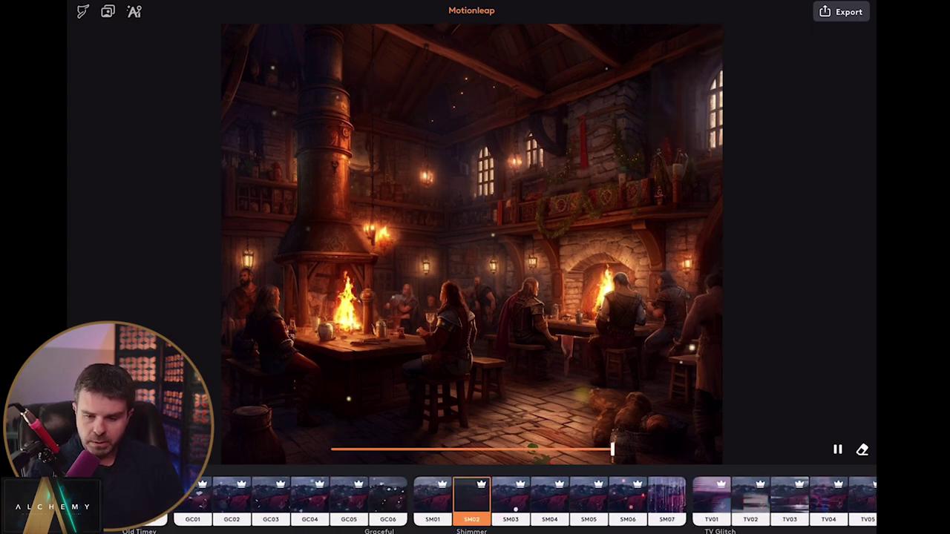
{"action": "left_click_drag", "start_coordinate": [612, 449], "coordinate": [405, 449]}
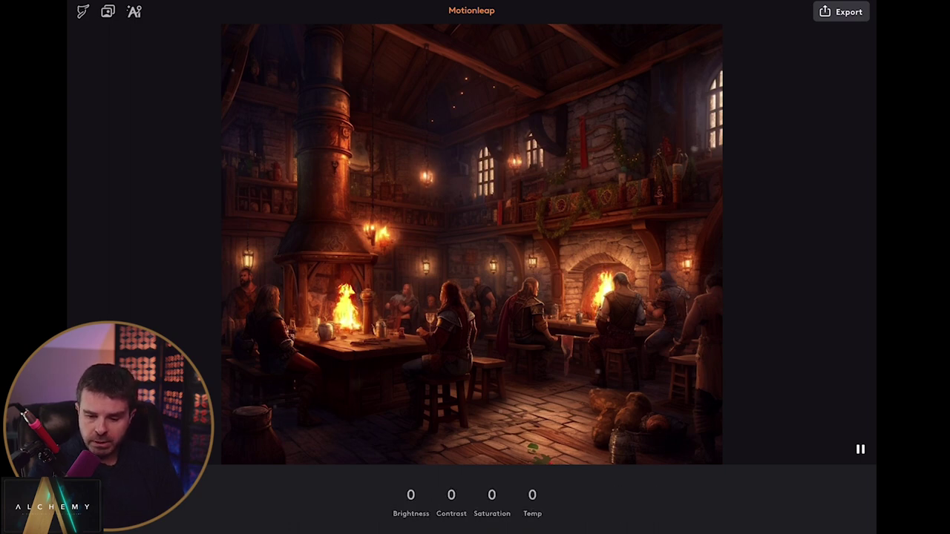
{"action": "left_click", "coordinate": [410, 503]}
{"action": "left_click_drag", "start_coordinate": [471, 449], "coordinate": [431, 448]}
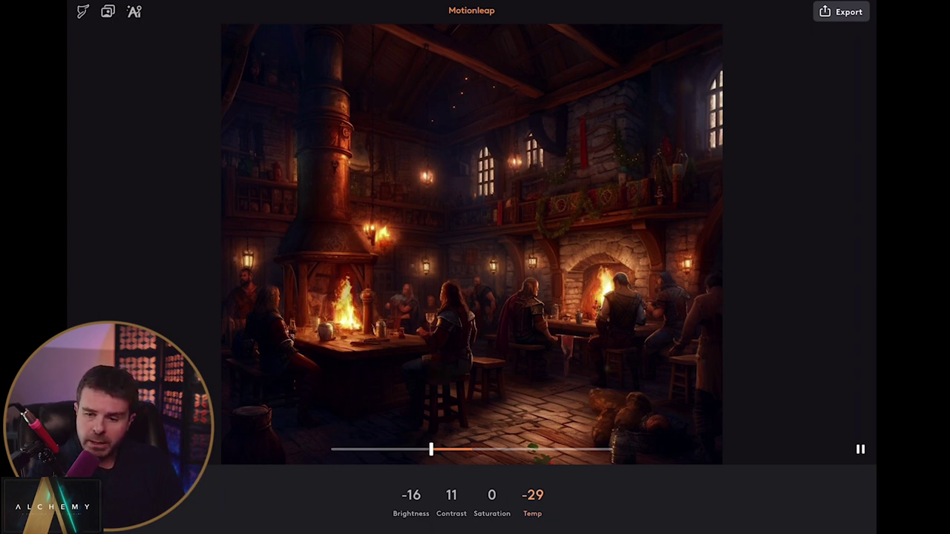
Step: Export the animation as a video in its original aspect ratio with a 24-second duration and 2K quality
{"action": "left_click", "coordinate": [841, 11]}
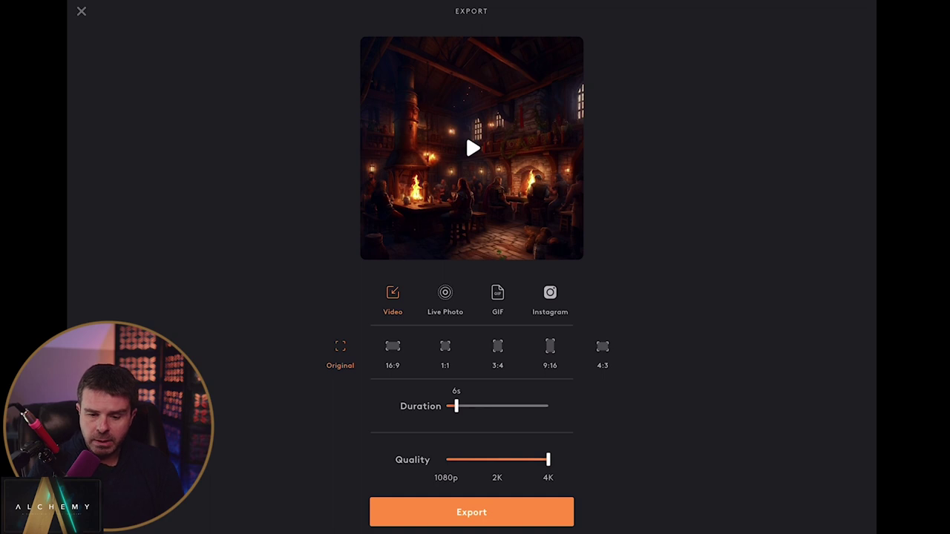
{"action": "left_click_drag", "start_coordinate": [456, 406], "coordinate": [484, 406]}
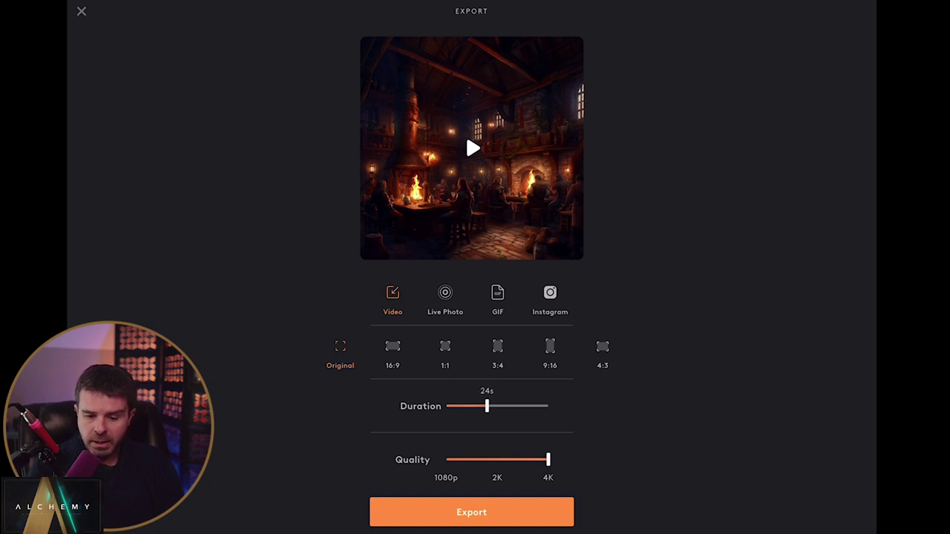
{"action": "left_click_drag", "start_coordinate": [547, 460], "coordinate": [501, 460]}
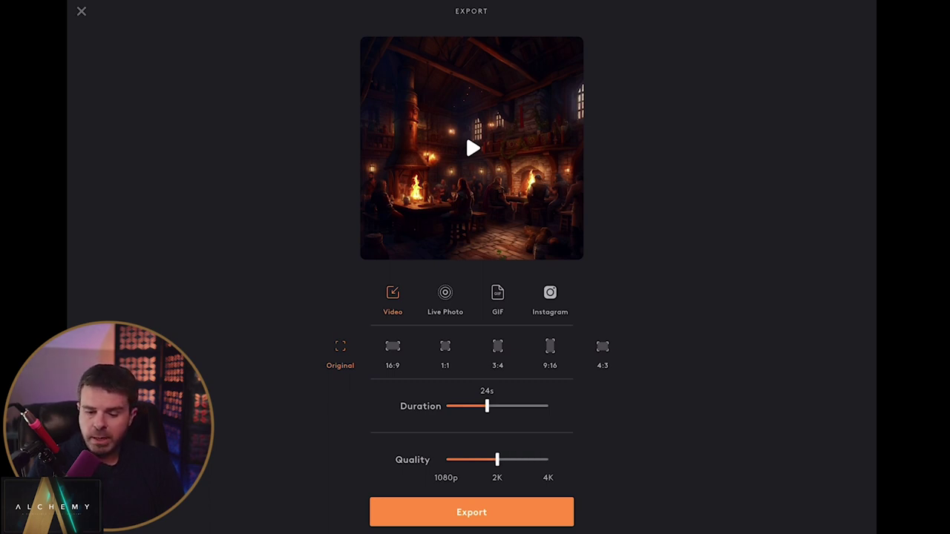
{"action": "left_click", "coordinate": [471, 512]}
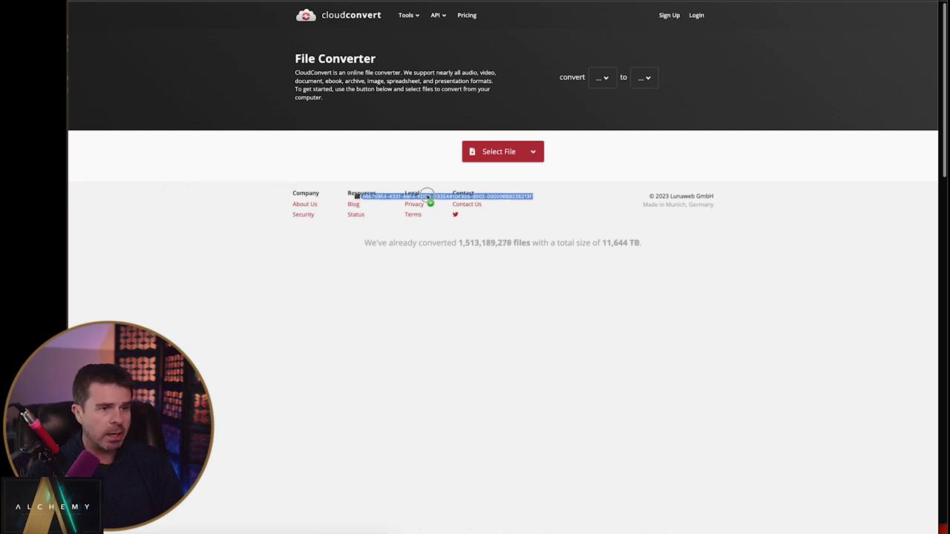
Step: Switch to CloudConvert, add the exported MOV video, and convert it to WEBM
{"action": "left_click_drag", "start_coordinate": [424, 203], "coordinate": [488, 159]}
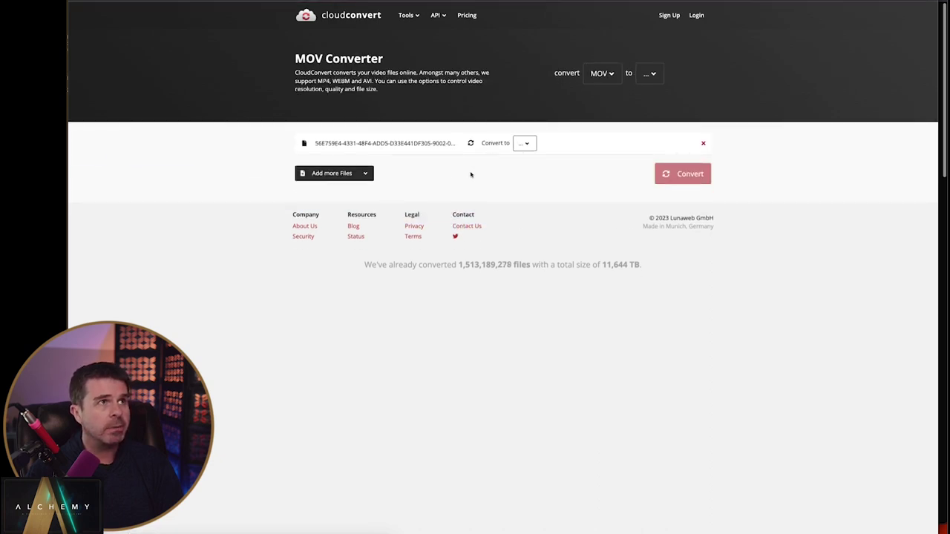
{"action": "left_click", "coordinate": [527, 144]}
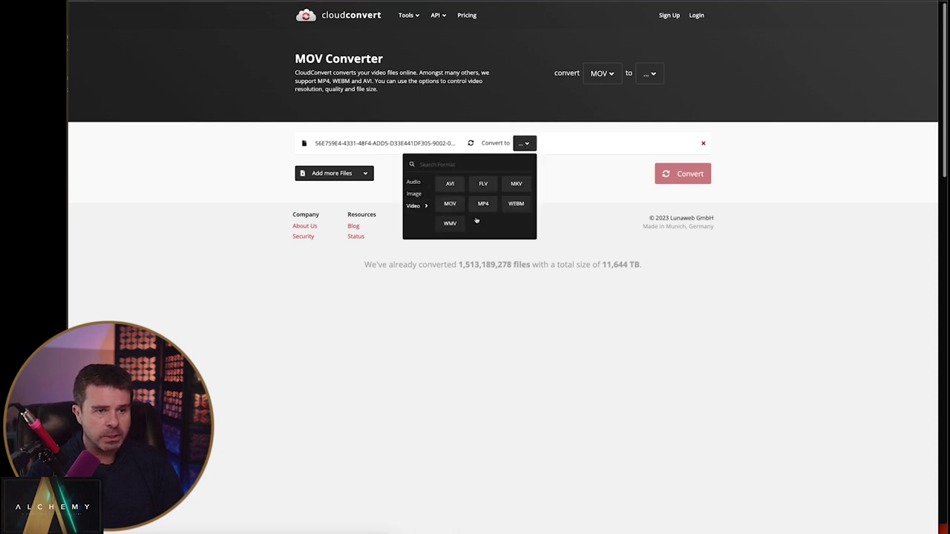
{"action": "left_click", "coordinate": [517, 204]}
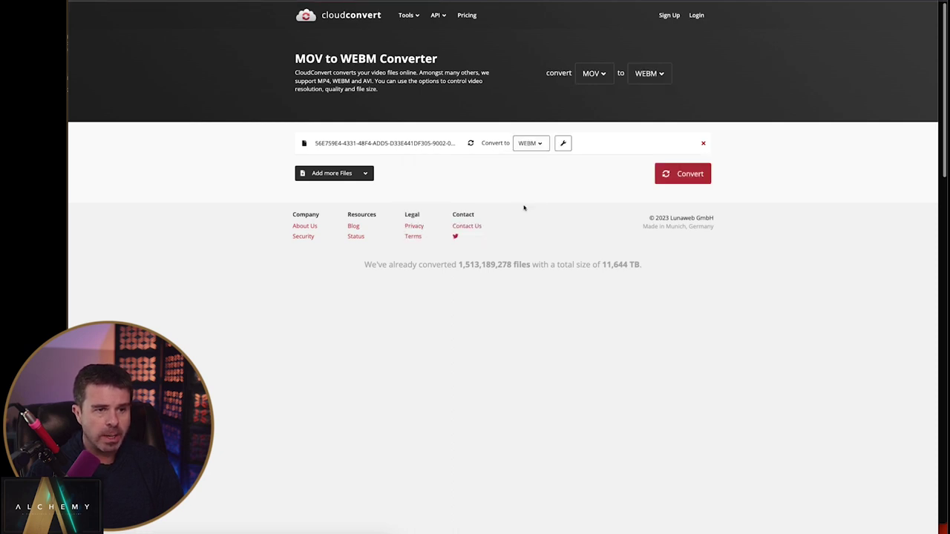
{"action": "left_click", "coordinate": [689, 176]}
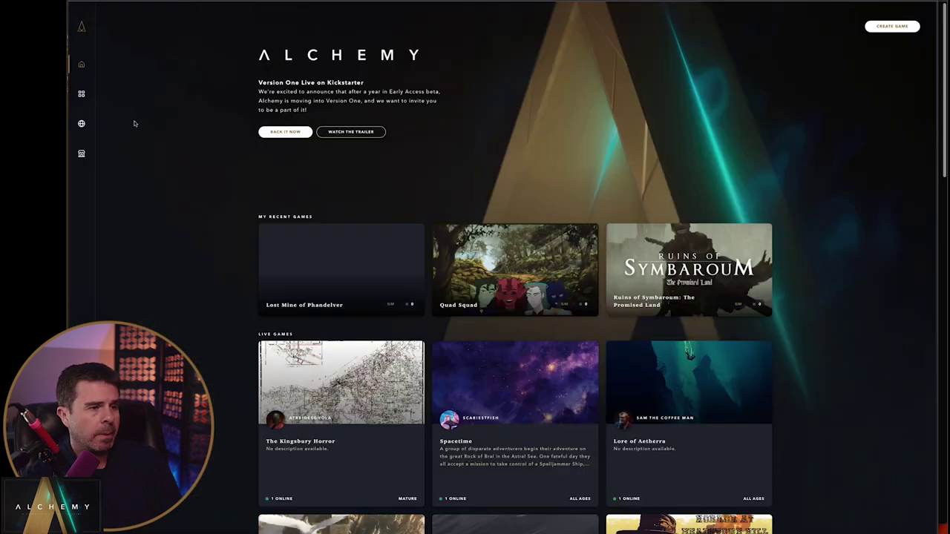
Step: Switch to Alchemy and start a new scene in the Lost Mine of Phandelver content universe
{"action": "left_click", "coordinate": [119, 123]}
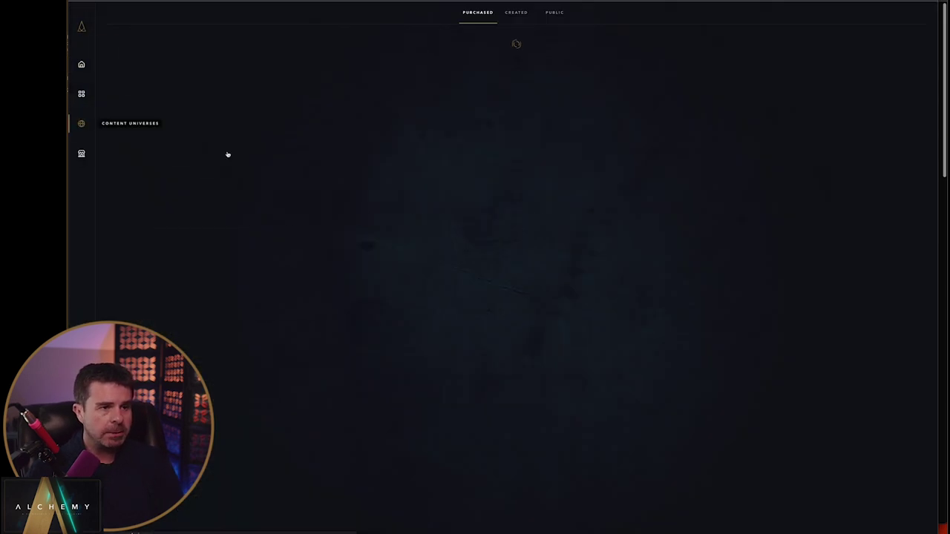
{"action": "left_click", "coordinate": [611, 216]}
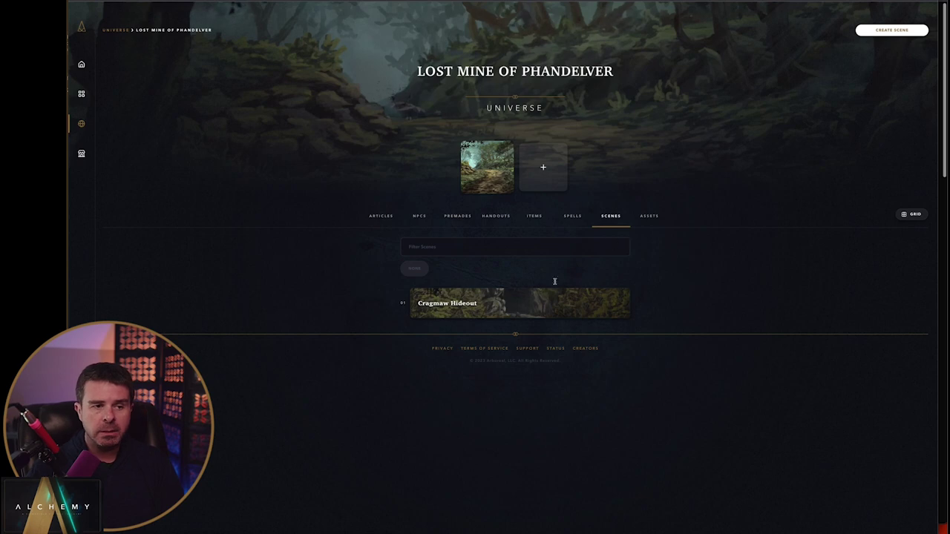
{"action": "left_click", "coordinate": [884, 32]}
Step: Name the new scene Stonehill Inn and set its location to Phandalin
{"action": "left_click", "coordinate": [465, 212]}
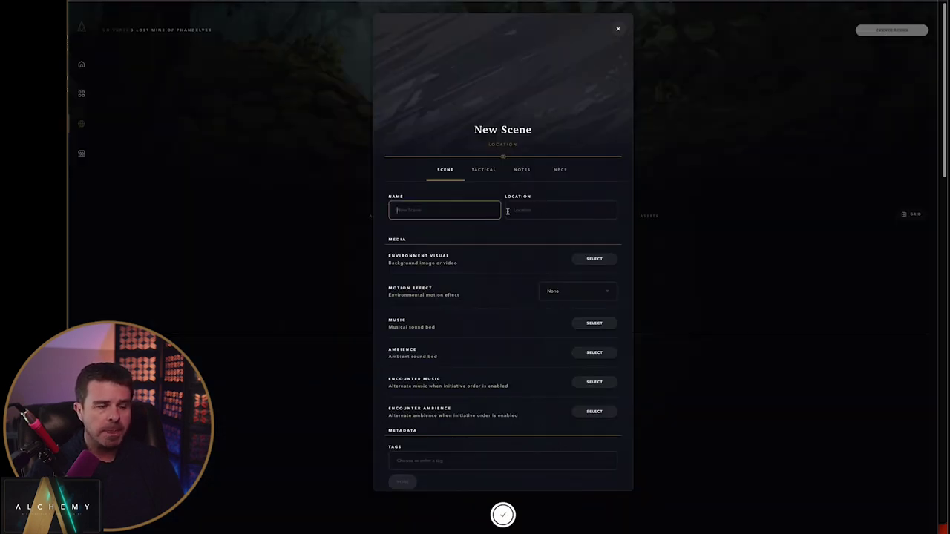
{"action": "type", "text": "Ph"}
{"action": "key", "text": "BackSpace"}
{"action": "key", "text": "BackSpace"}
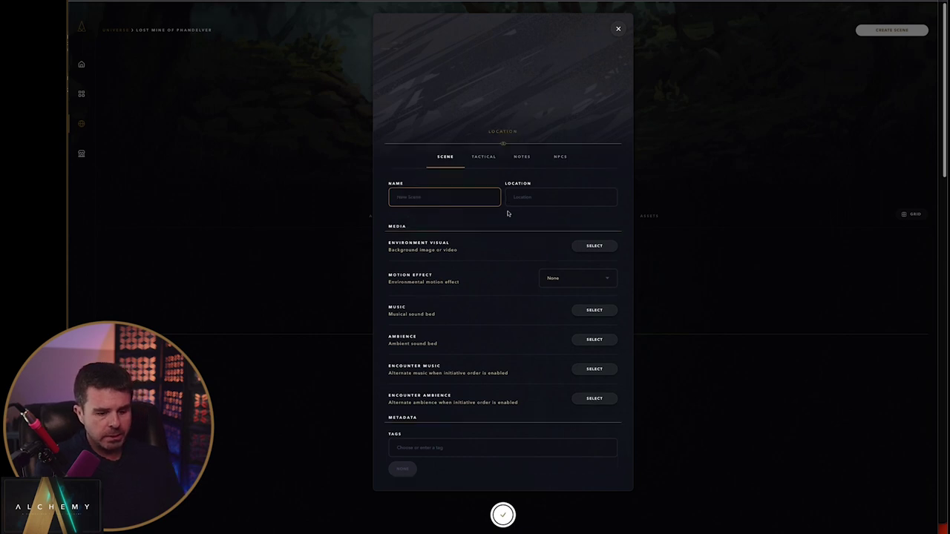
{"action": "type", "text": "Syo"}
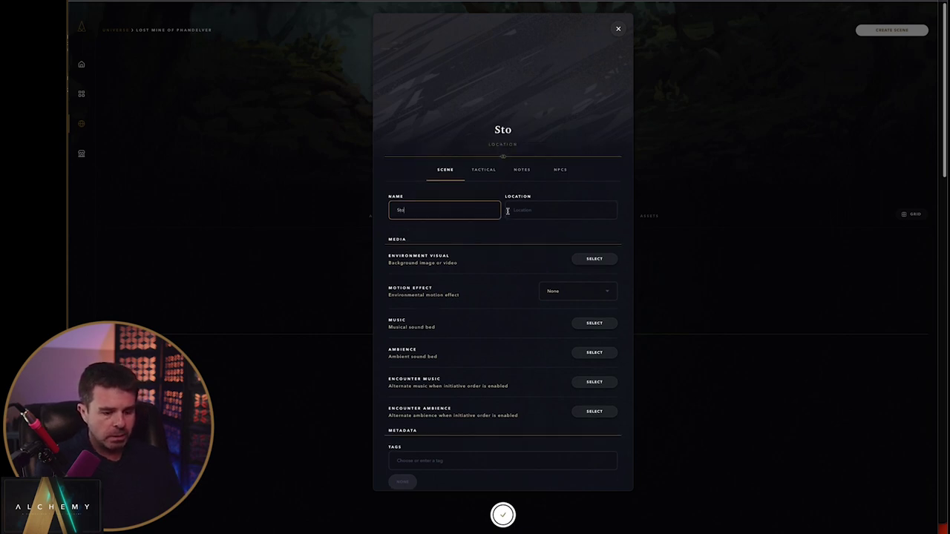
{"action": "type", "text": "nehill Inn"}
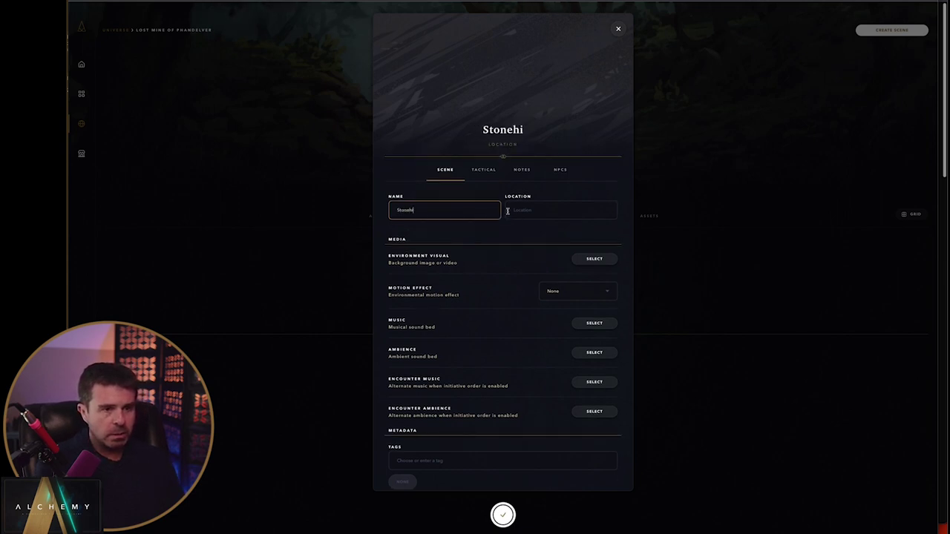
{"action": "left_click", "coordinate": [508, 211]}
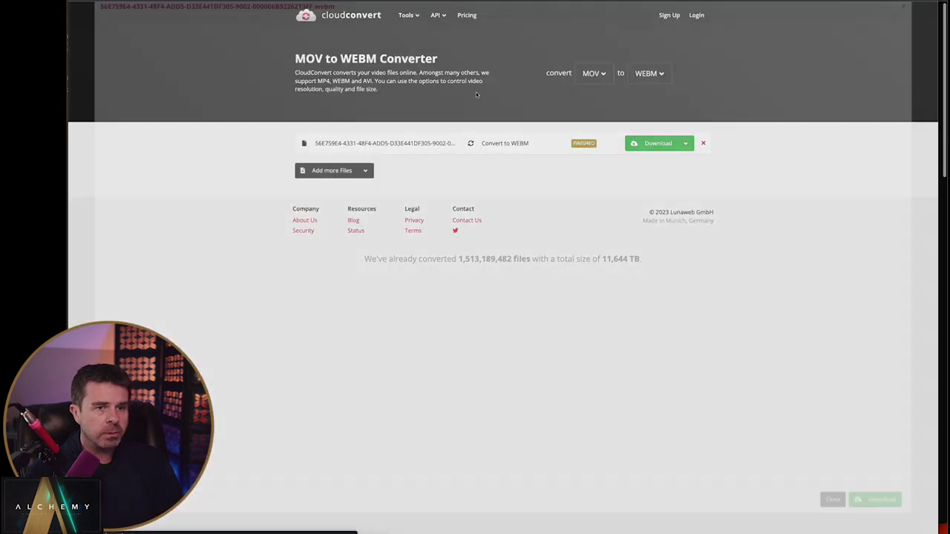
Step: Switch to CloudConvert, briefly preview the converted WEBM tavern video, and download it
{"action": "left_click", "coordinate": [615, 143]}
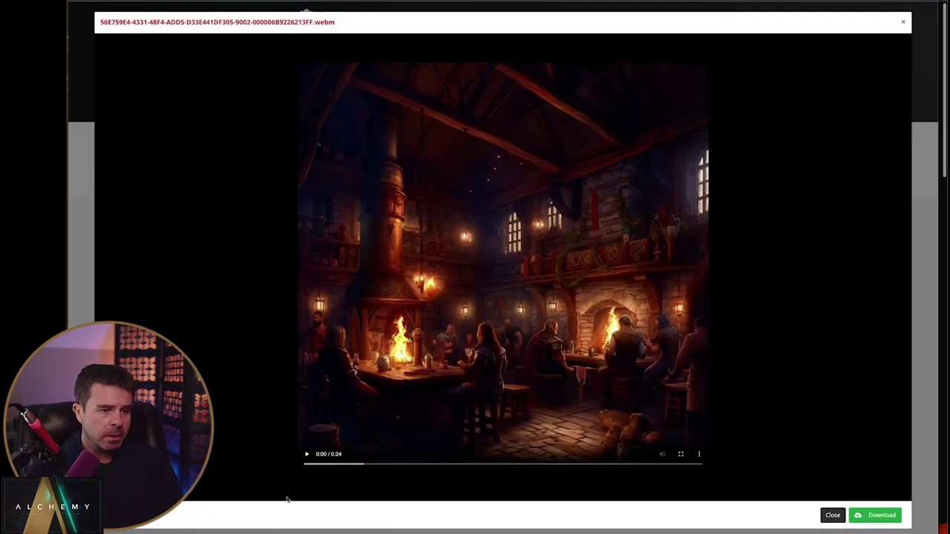
{"action": "left_click", "coordinate": [308, 455]}
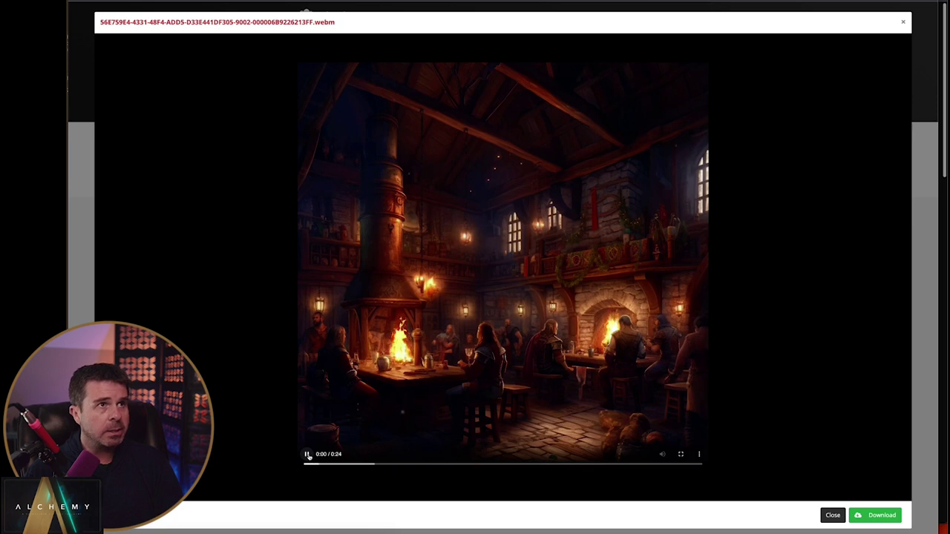
{"action": "left_click", "coordinate": [308, 455]}
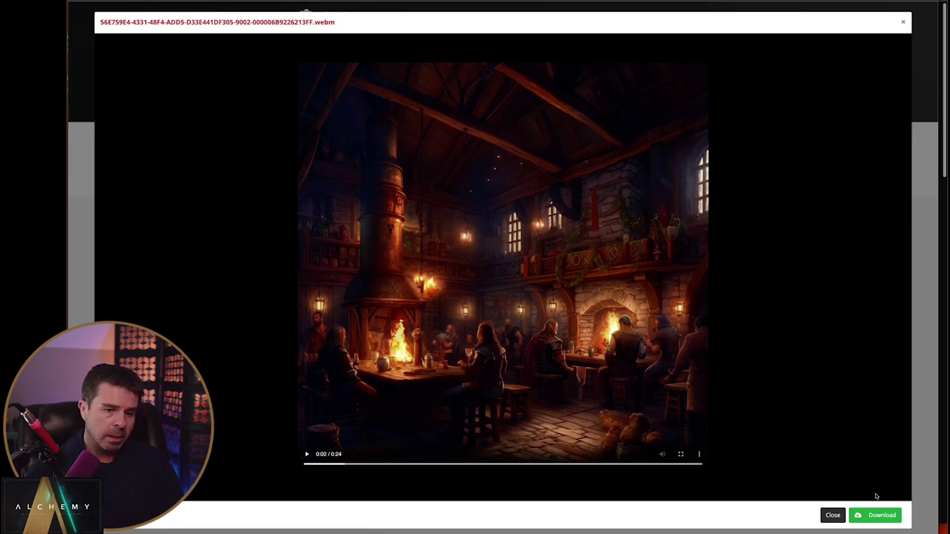
{"action": "left_click", "coordinate": [875, 514]}
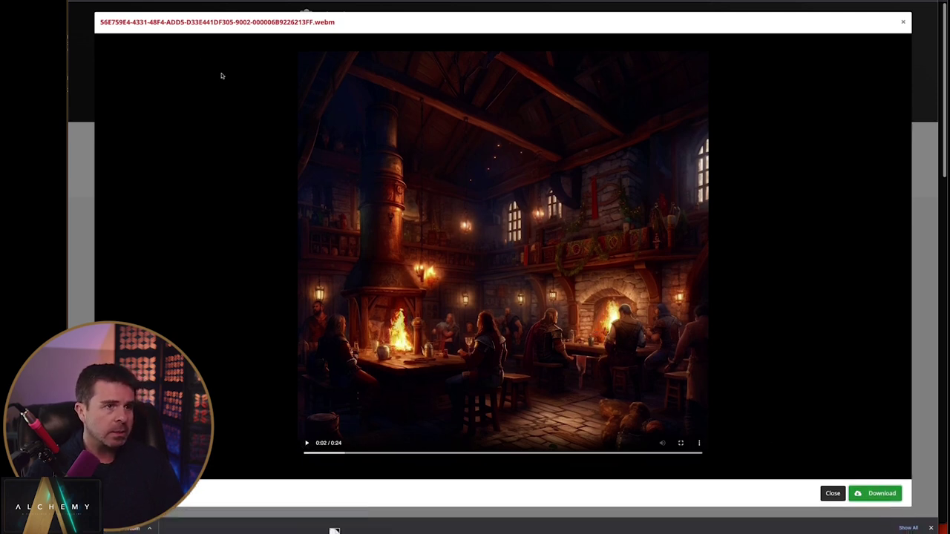
Step: Switch back to Alchemy and upload the newly downloaded WEBM tavern video as the scene's environment visual
{"action": "left_click", "coordinate": [220, 2]}
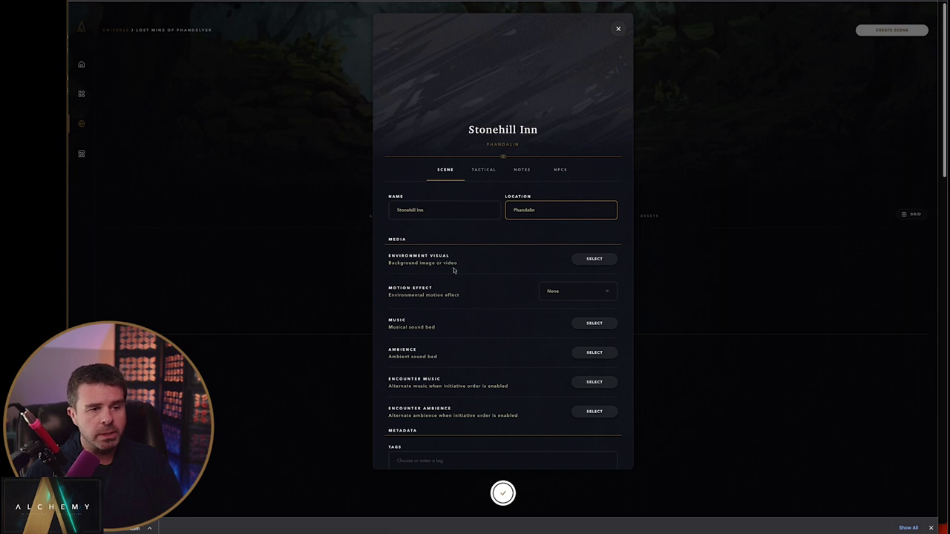
{"action": "left_click", "coordinate": [597, 264]}
{"action": "left_click", "coordinate": [543, 259]}
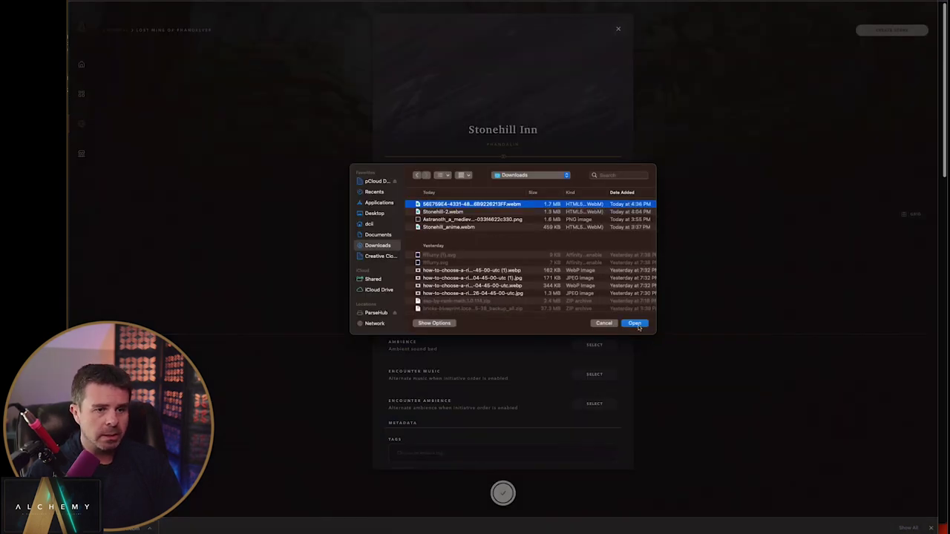
{"action": "left_click", "coordinate": [636, 324]}
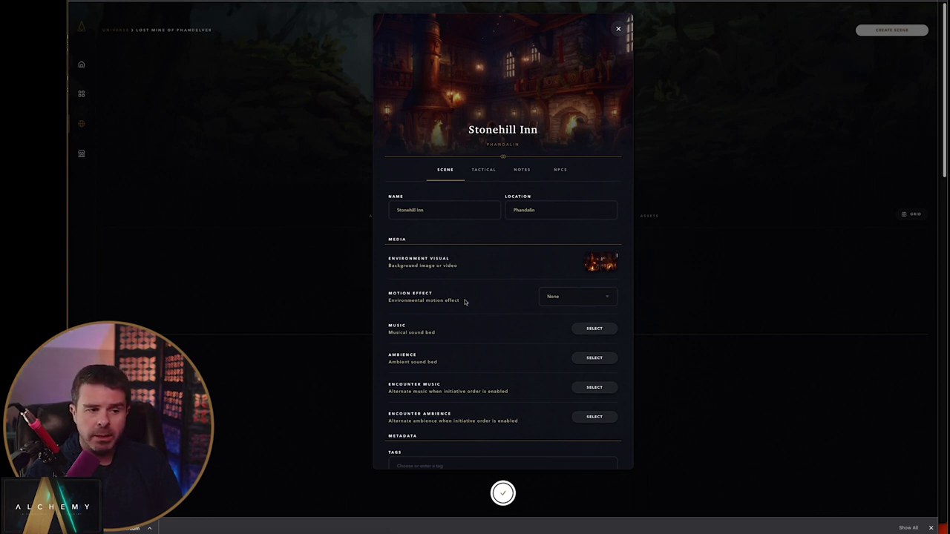
Step: Set the Stonehill Inn scene's motion effect to DEF / Tavern
{"action": "left_click", "coordinate": [604, 298]}
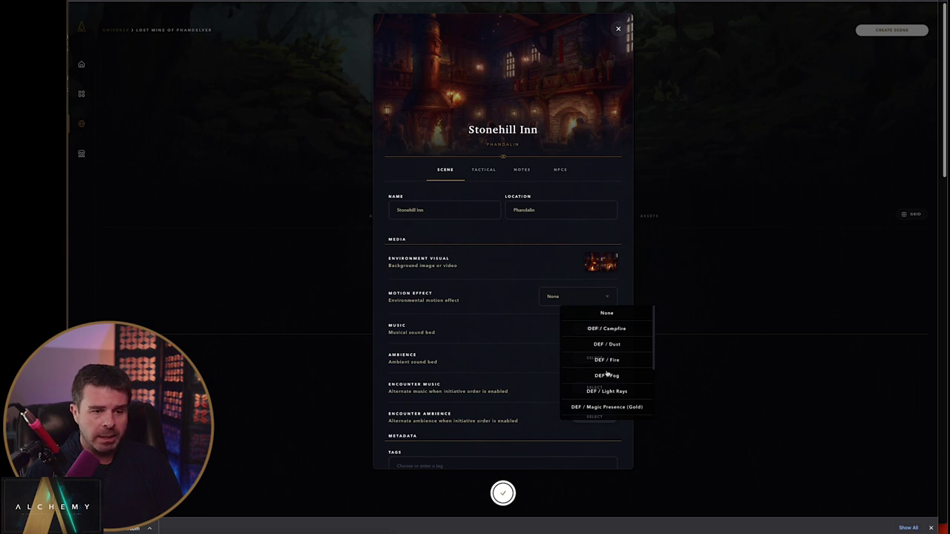
{"action": "scroll", "coordinate": [607, 375], "scroll_direction": "down", "scroll_amount": 5}
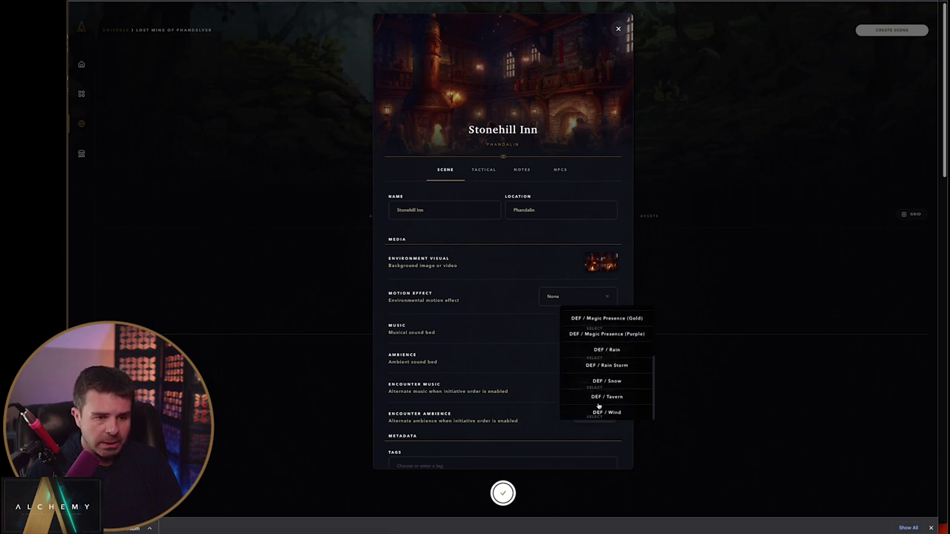
{"action": "left_click", "coordinate": [605, 398]}
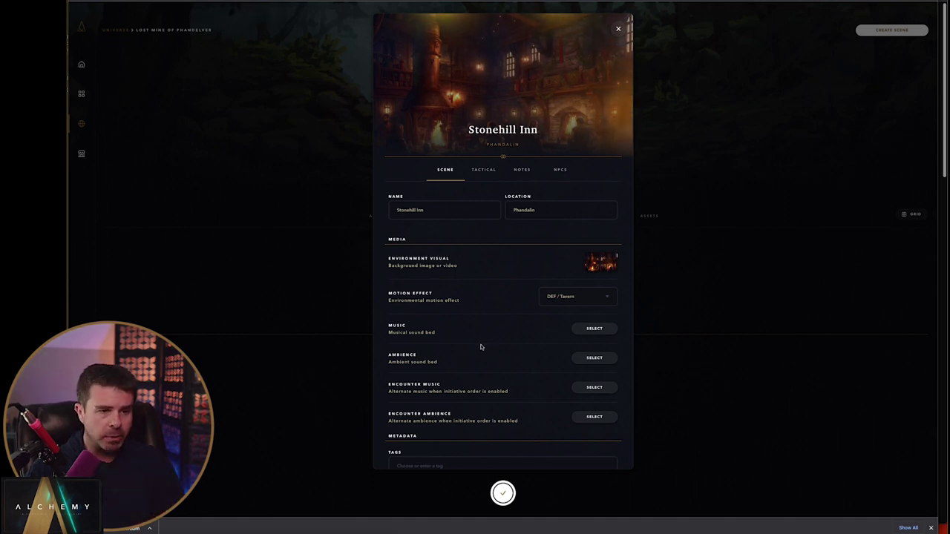
{"action": "left_click", "coordinate": [595, 359]}
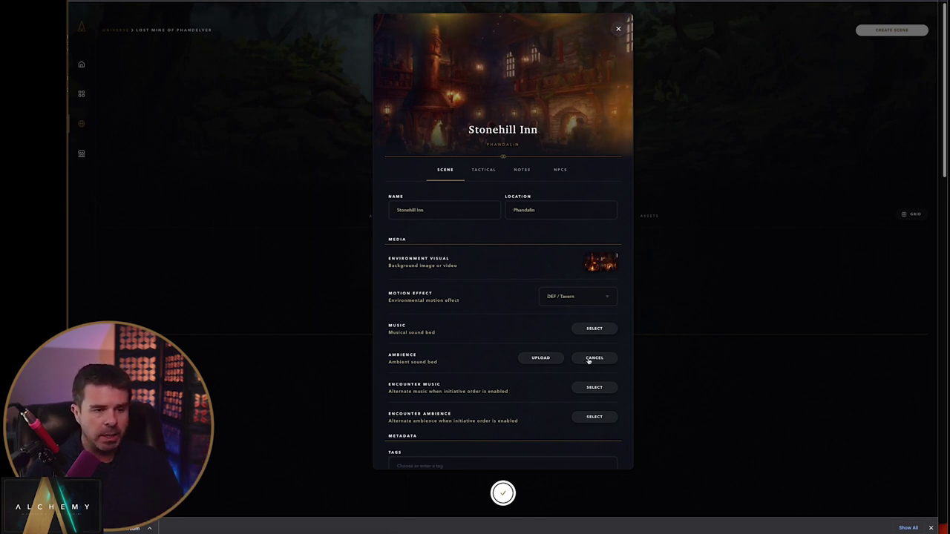
{"action": "scroll", "coordinate": [488, 387], "scroll_direction": "down", "scroll_amount": 1}
{"action": "scroll", "coordinate": [487, 388], "scroll_direction": "down", "scroll_amount": 2}
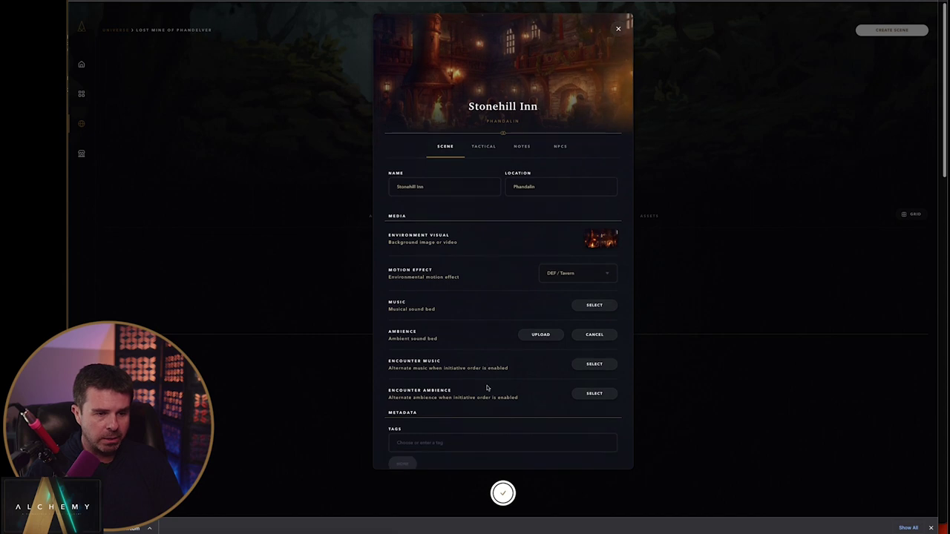
{"action": "scroll", "coordinate": [488, 387], "scroll_direction": "down", "scroll_amount": 2}
{"action": "key", "text": "Escape"}
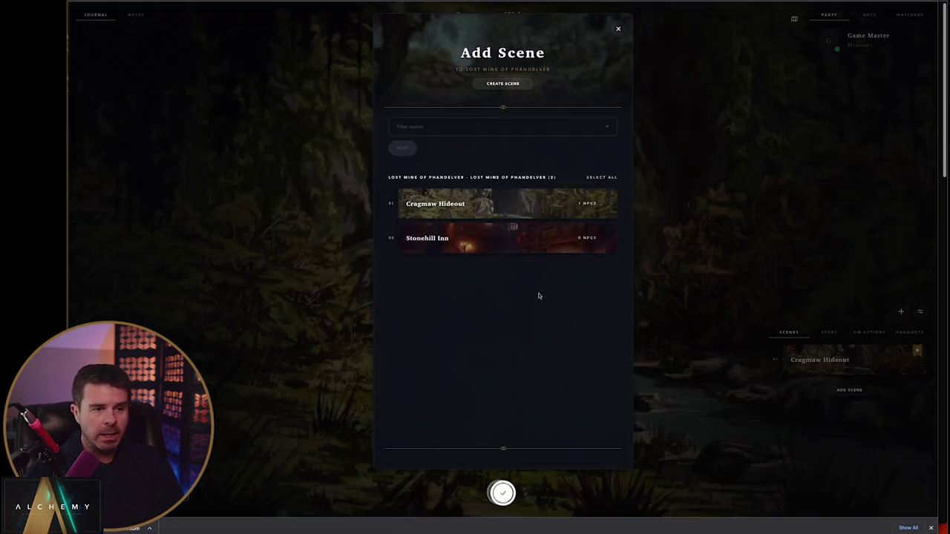
Step: Add the Stonehill Inn scene to the Lost Mine of Phandelver game, play it, and dismiss the browser's download bar
{"action": "left_click", "coordinate": [502, 245]}
{"action": "left_click", "coordinate": [502, 490]}
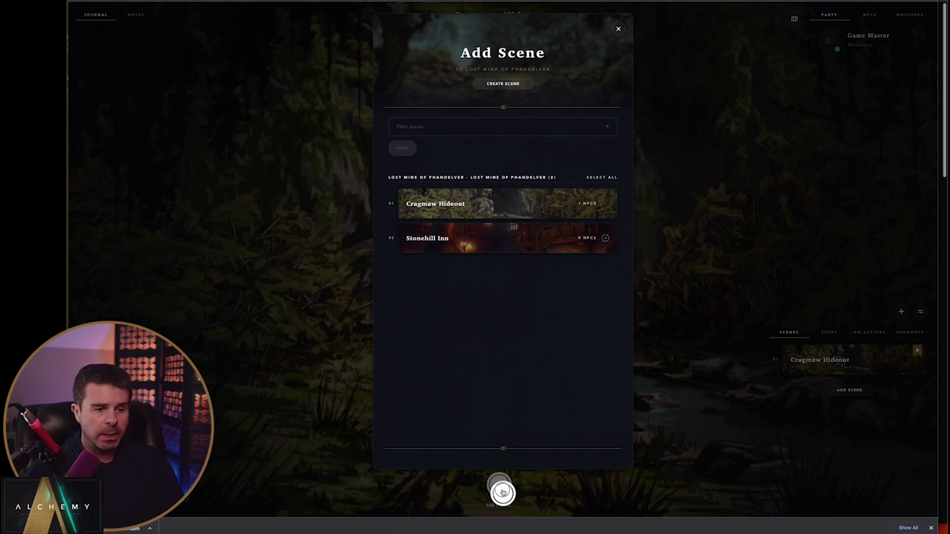
{"action": "left_click", "coordinate": [819, 391]}
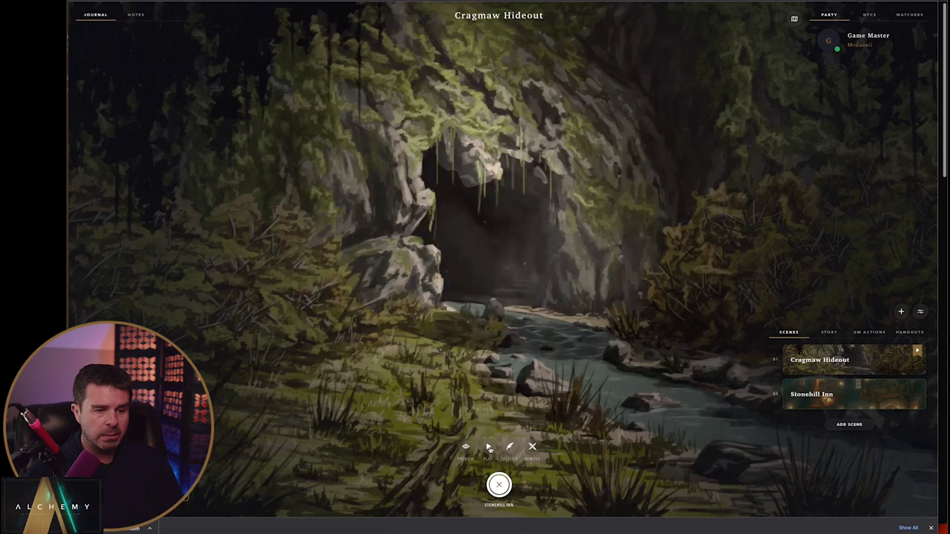
{"action": "left_click", "coordinate": [489, 448]}
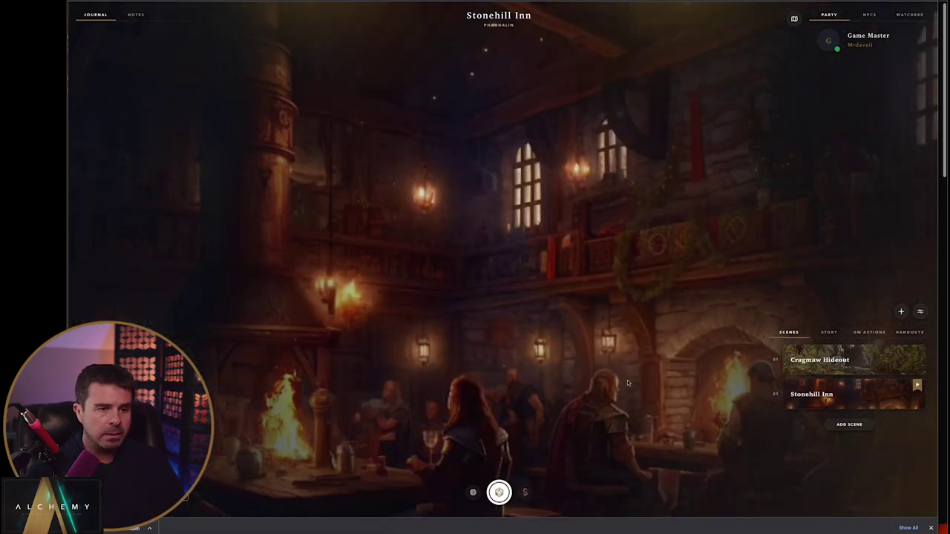
{"action": "left_click", "coordinate": [930, 528]}
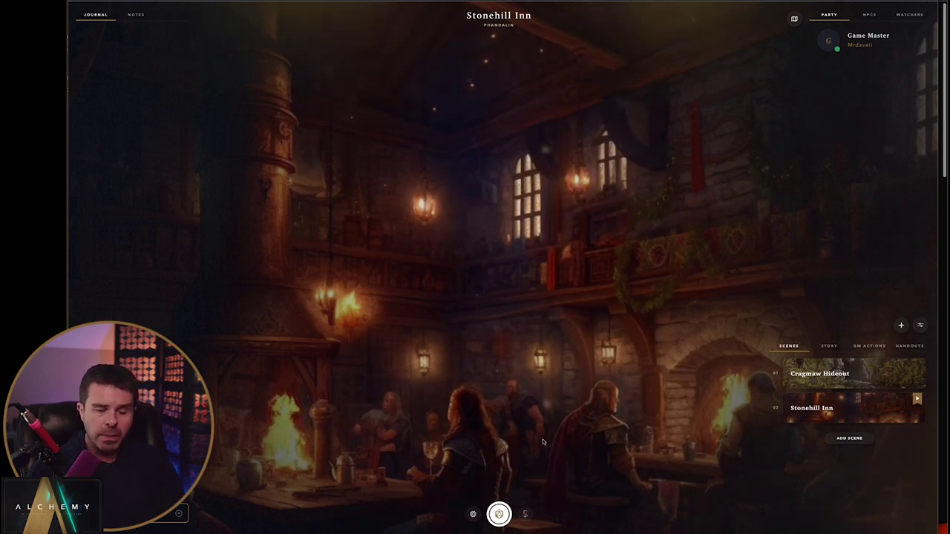
Step: Edit the Stonehill Inn scene's details, filter the ambience sounds by "saloon", choose Wild West Saloon, and save
{"action": "left_click", "coordinate": [473, 513]}
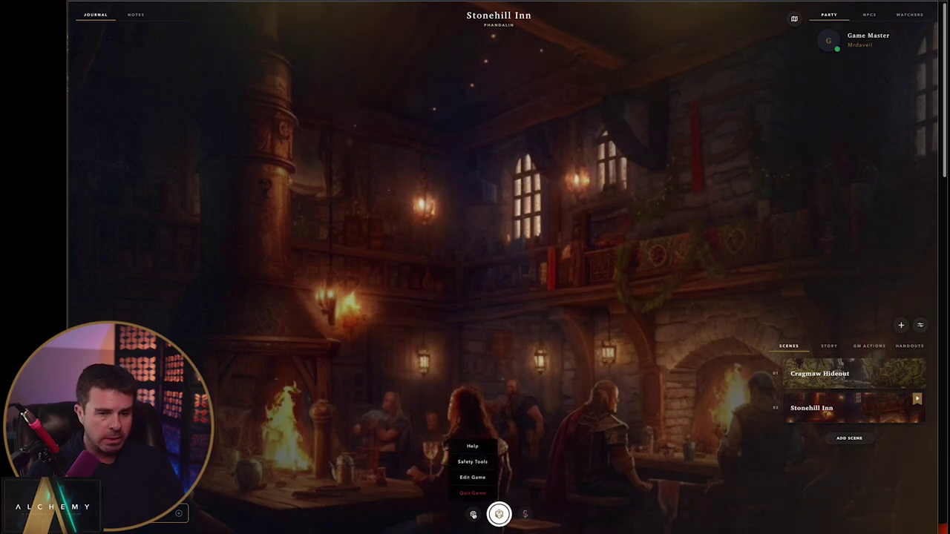
{"action": "left_click", "coordinate": [853, 410]}
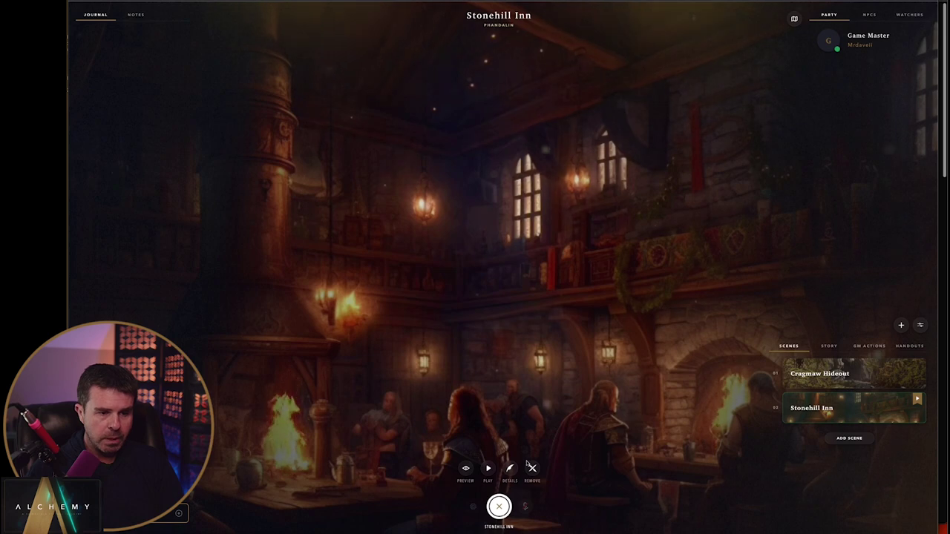
{"action": "left_click", "coordinate": [510, 468]}
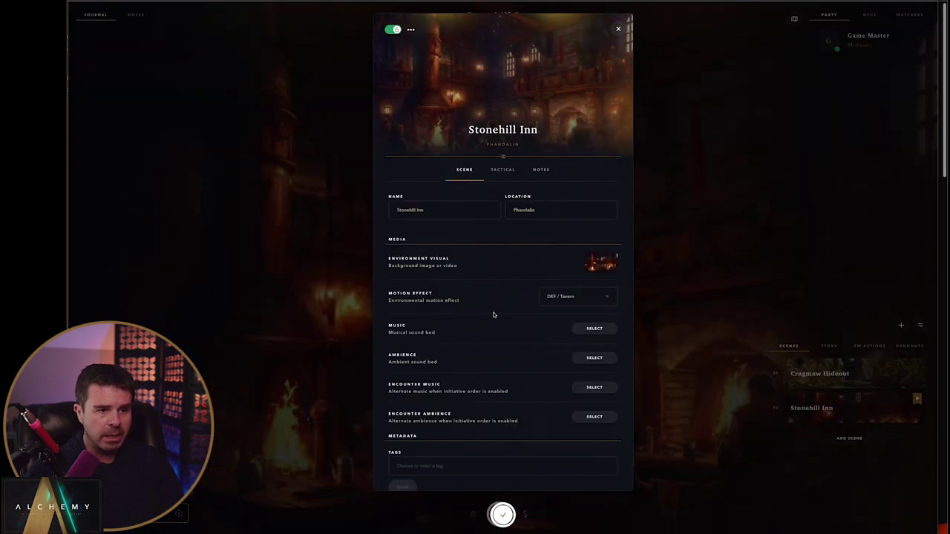
{"action": "scroll", "coordinate": [494, 314], "scroll_direction": "down", "scroll_amount": 1}
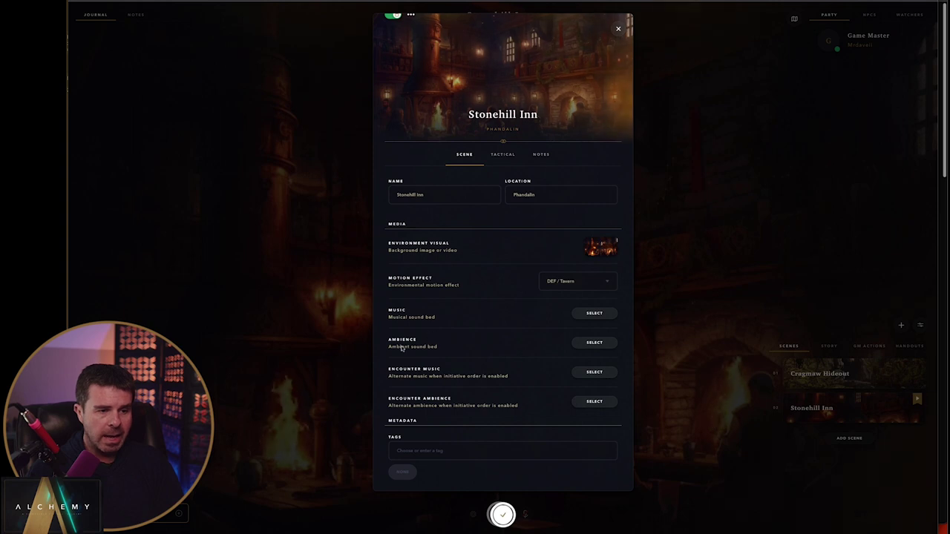
{"action": "left_click", "coordinate": [595, 343]}
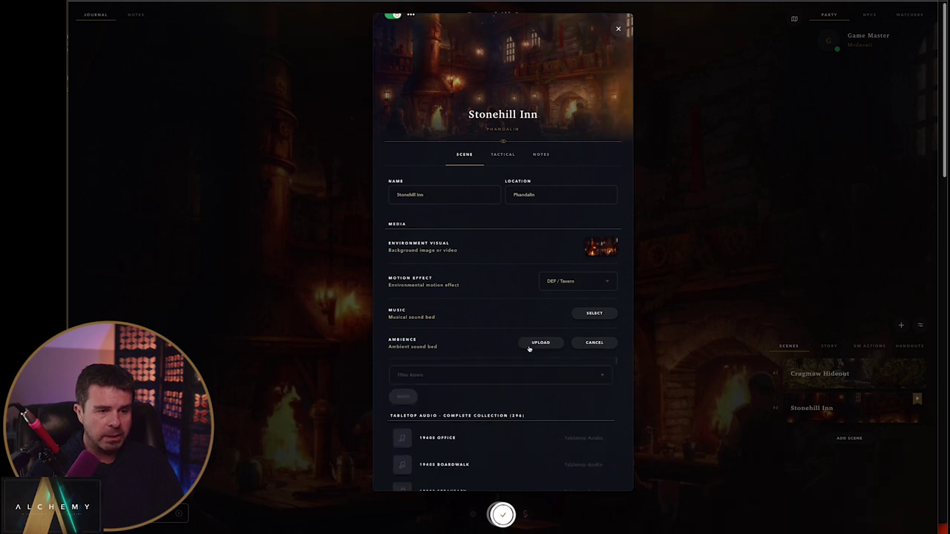
{"action": "left_click", "coordinate": [451, 377]}
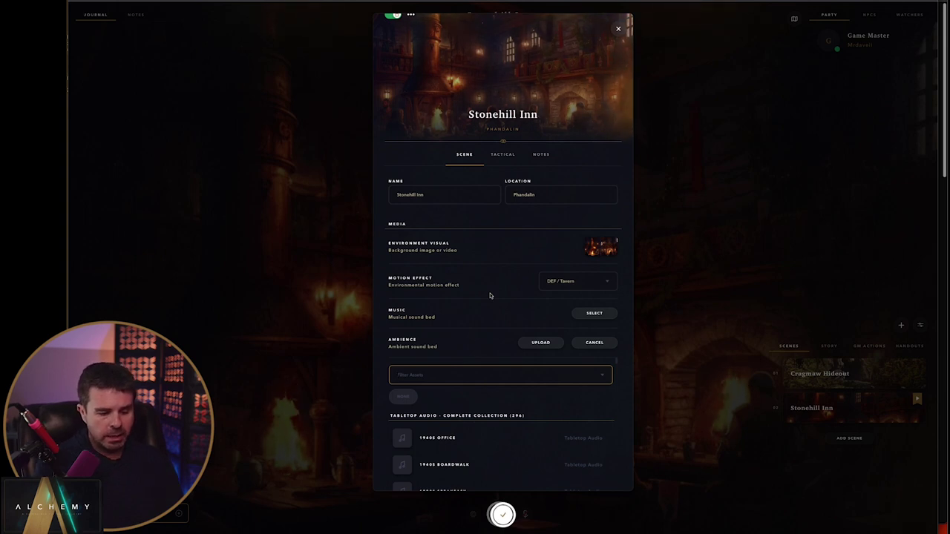
{"action": "type", "text": "sal"}
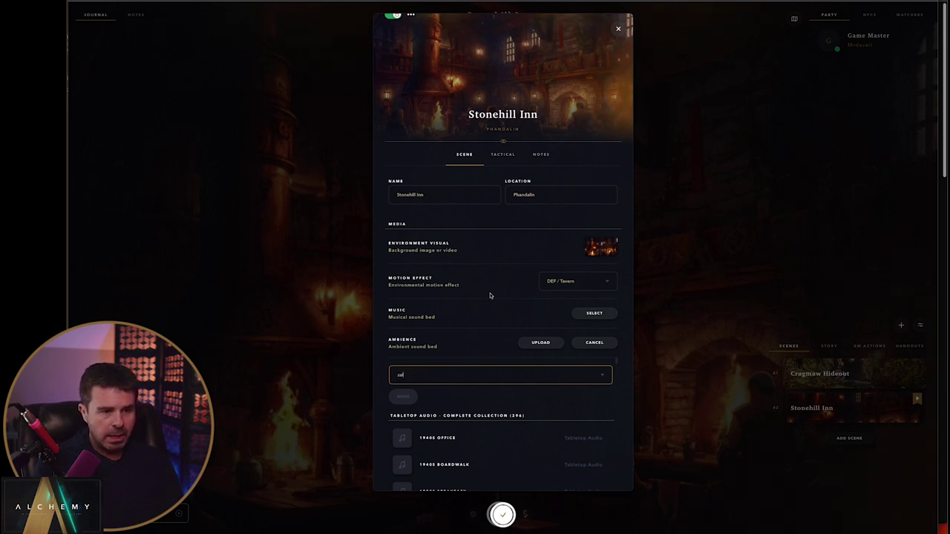
{"action": "type", "text": "loooon"}
{"action": "key", "text": "Return"}
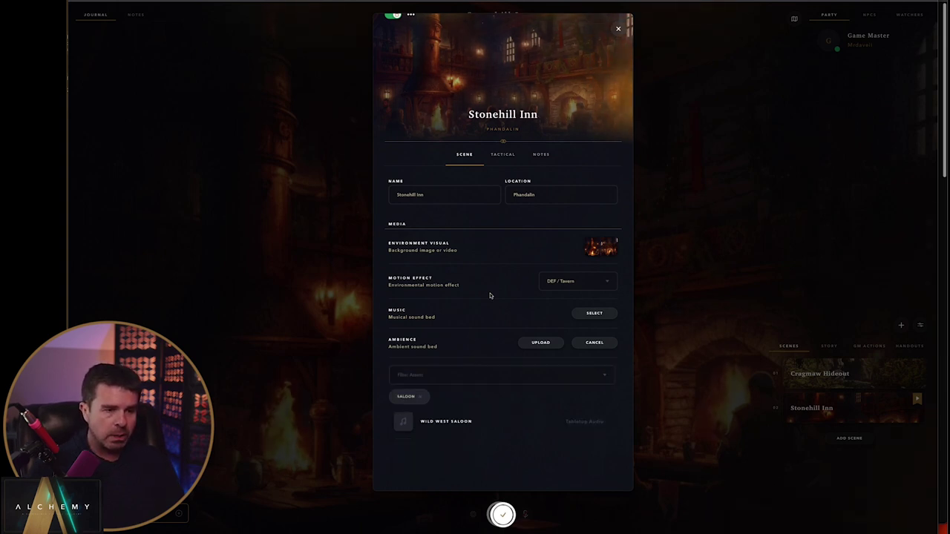
{"action": "left_click", "coordinate": [458, 421]}
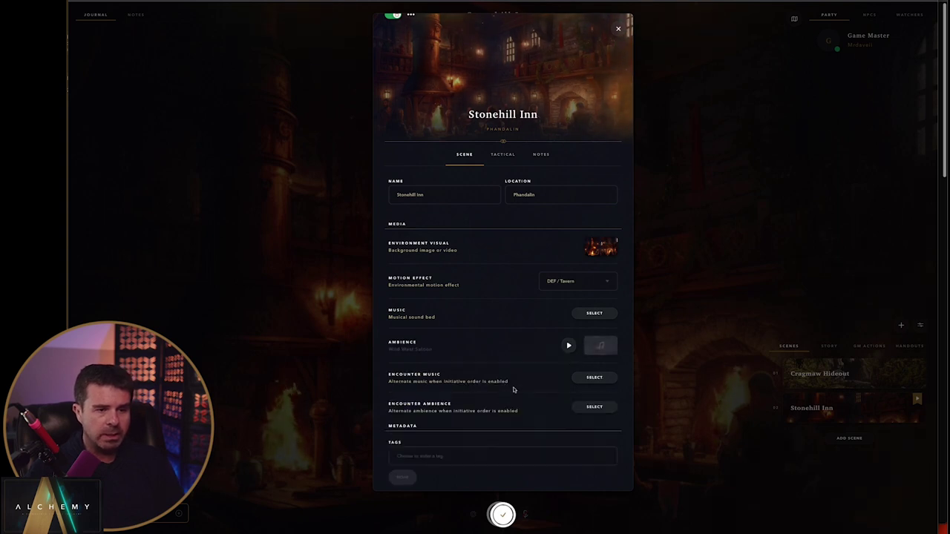
{"action": "left_click", "coordinate": [501, 515]}
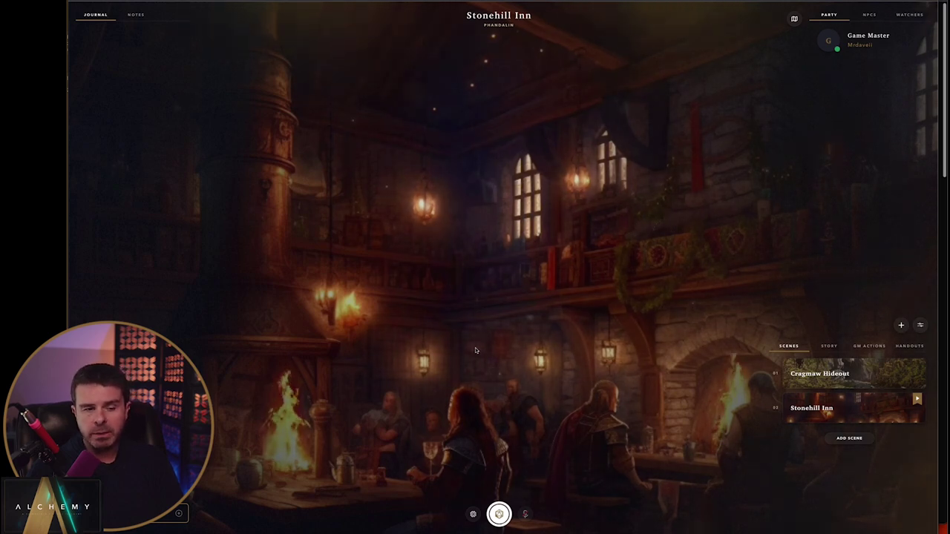
Step: Show the NPC list for the Stonehill Inn scene
{"action": "left_click", "coordinate": [868, 15]}
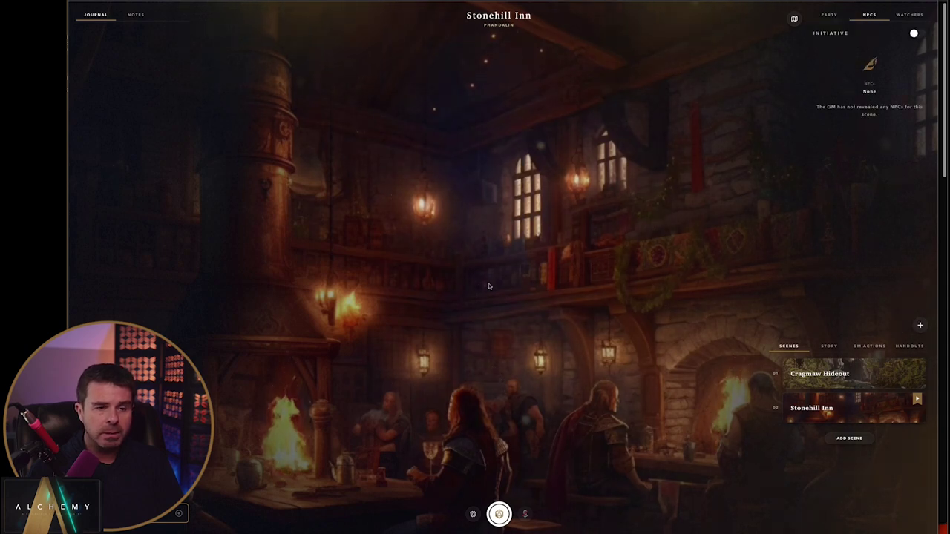